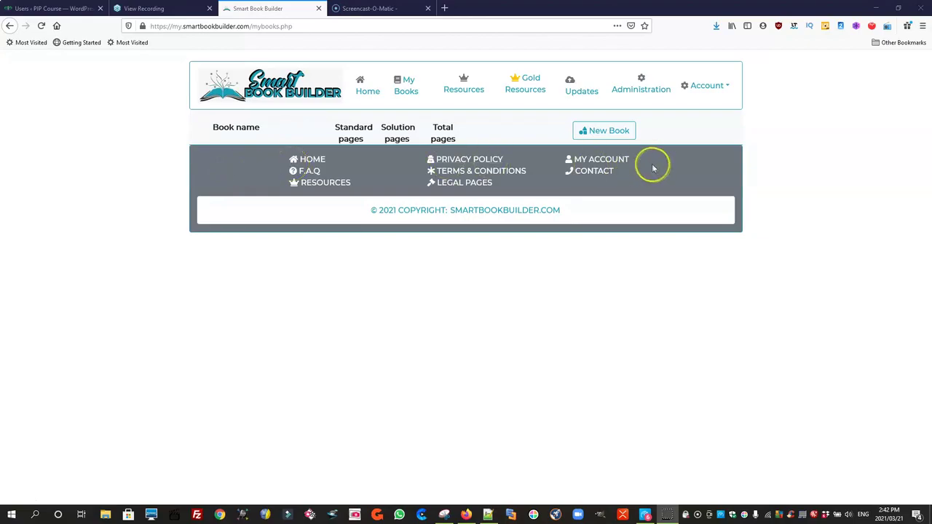
# Create a new book named MyDemoBook.
pyautogui.click(604, 131)
pyautogui.click(446, 119)
pyautogui.write('M')
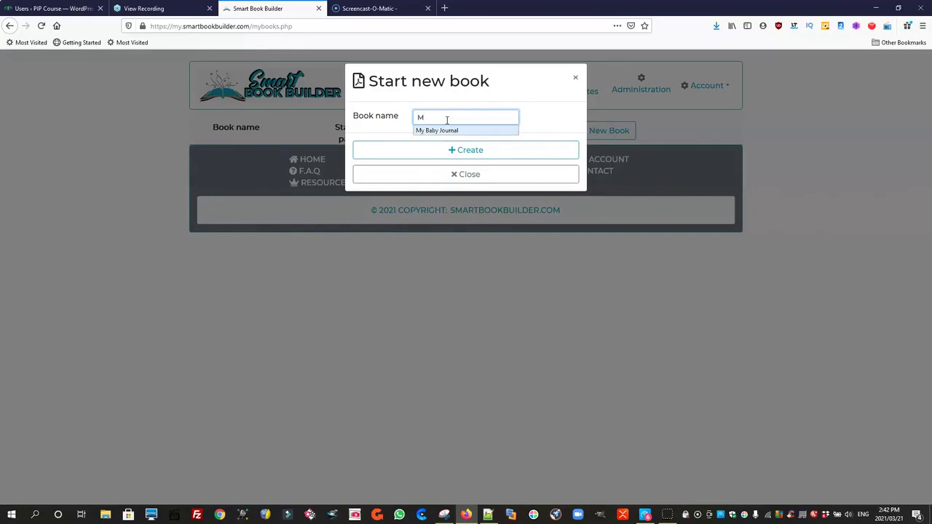
pyautogui.write('yDemoBo')
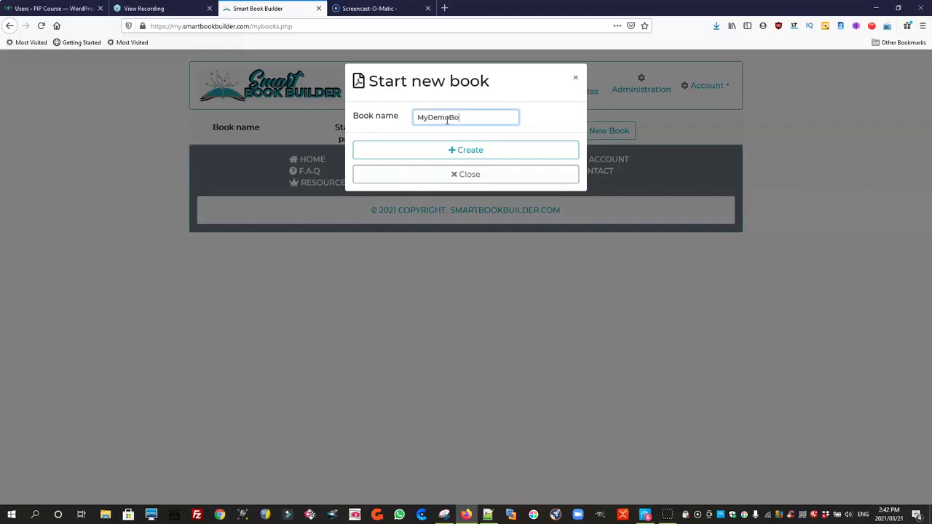
pyautogui.write('ok')
pyautogui.click(468, 150)
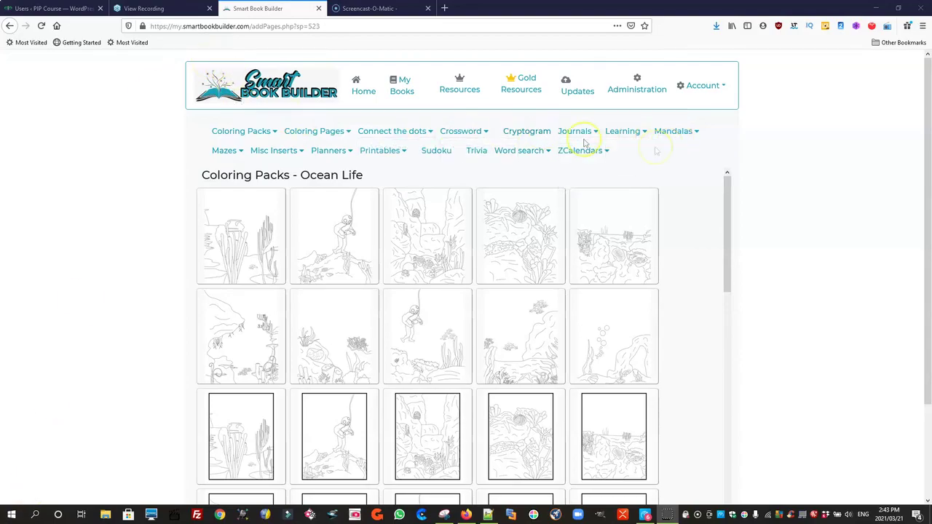
# Look through the Coloring Pages categories and open the Abstract category.
pyautogui.moveTo(399, 135)
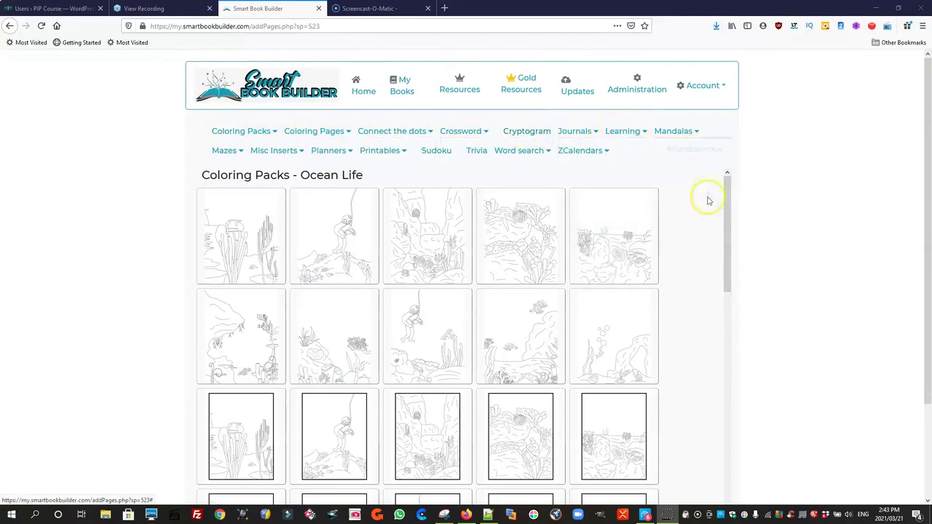
pyautogui.moveTo(317, 131)
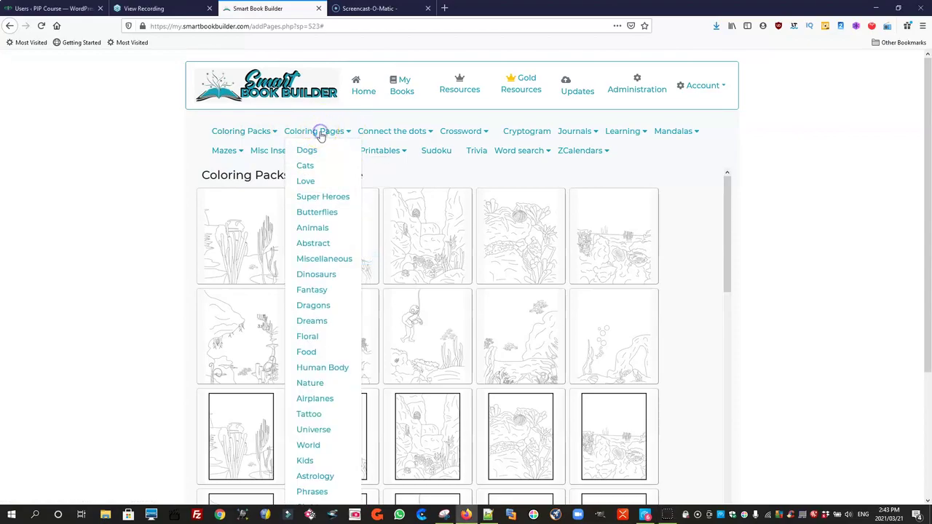
pyautogui.scroll(-1, 316, 227)
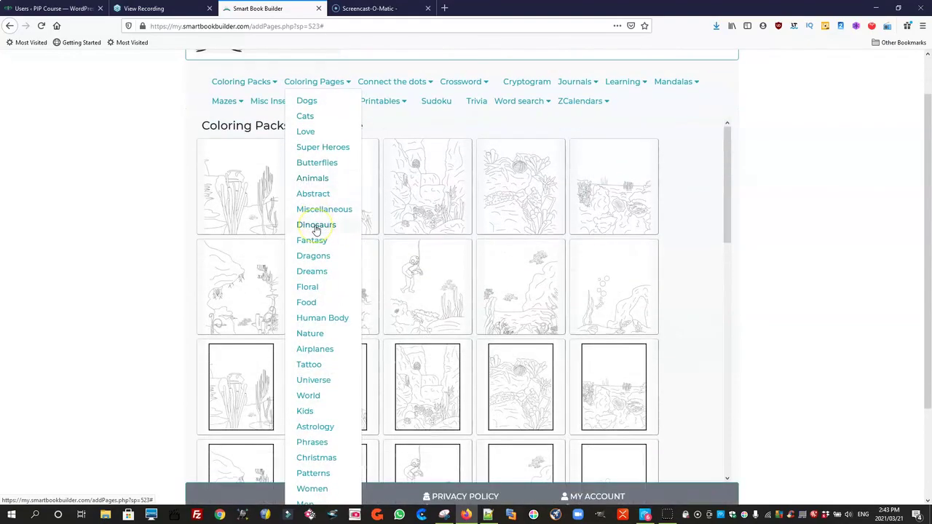
pyautogui.scroll(-3, 316, 229)
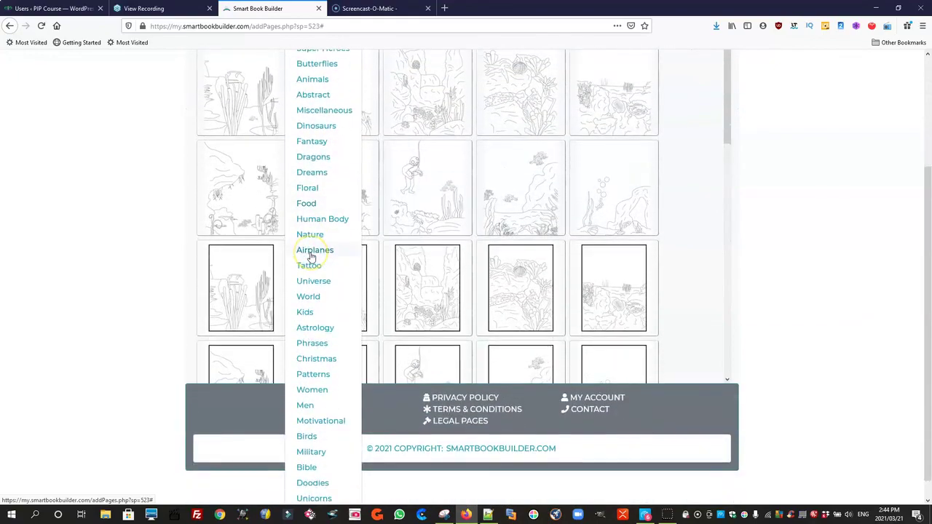
pyautogui.scroll(2, 311, 257)
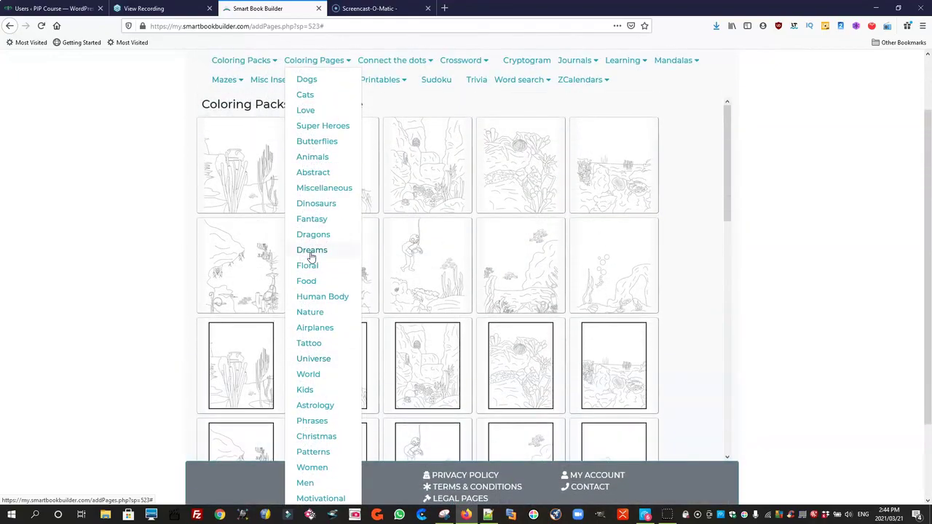
pyautogui.click(313, 177)
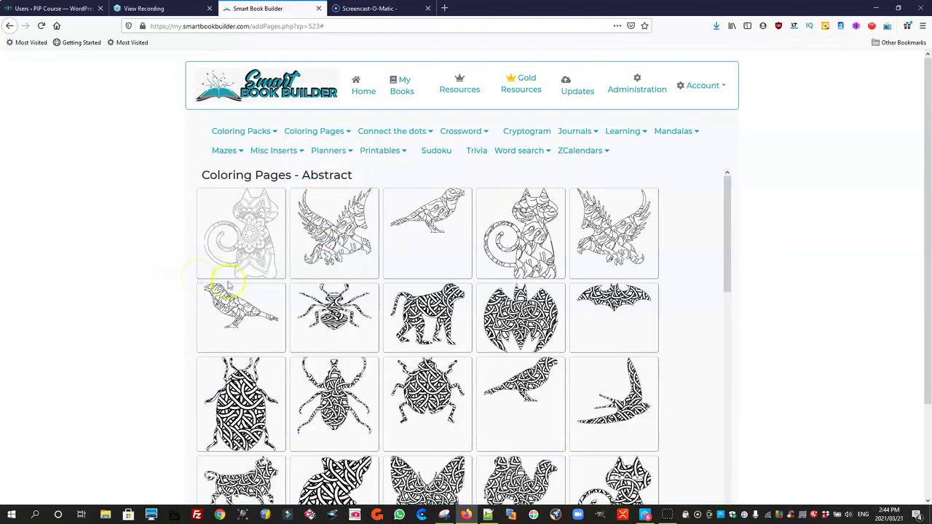
# Browse to the end of the Abstract coloring pages and load more designs.
pyautogui.scroll(-15, 672, 318)
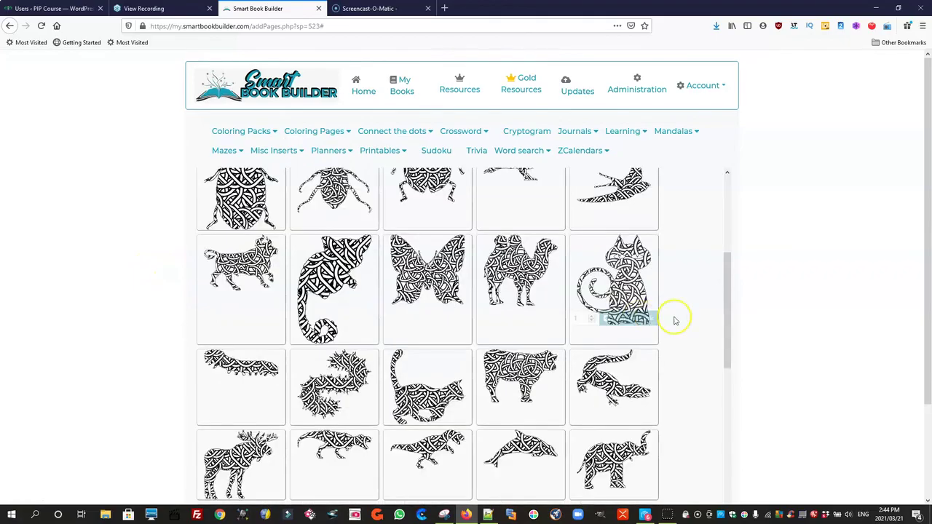
pyautogui.scroll(-3, 692, 315)
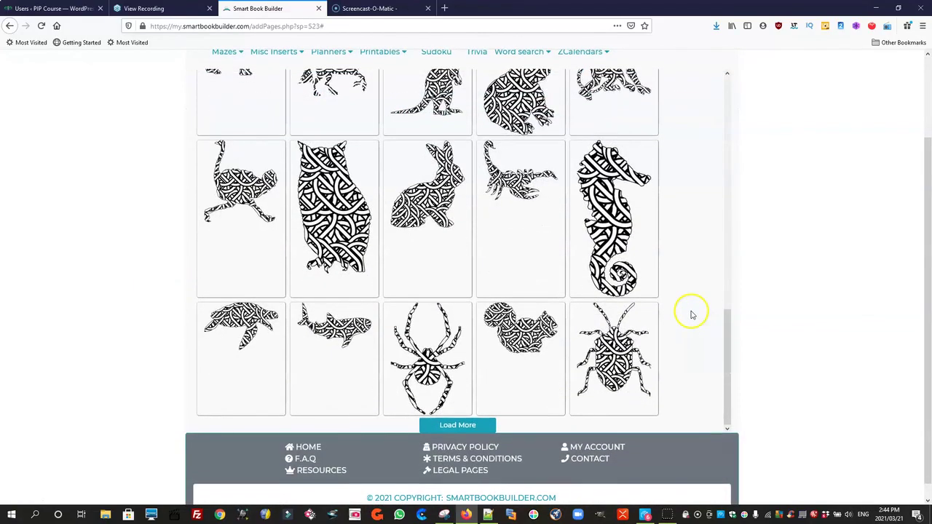
pyautogui.click(454, 428)
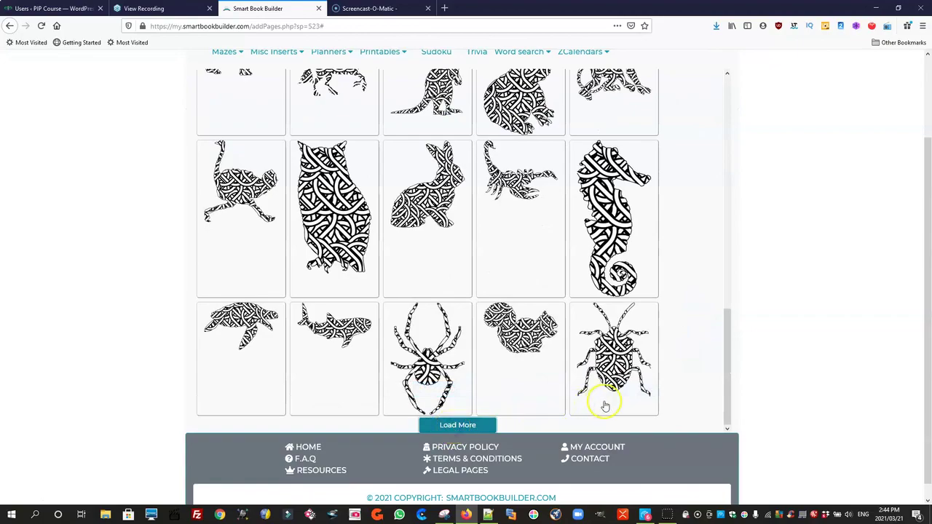
pyautogui.click(455, 425)
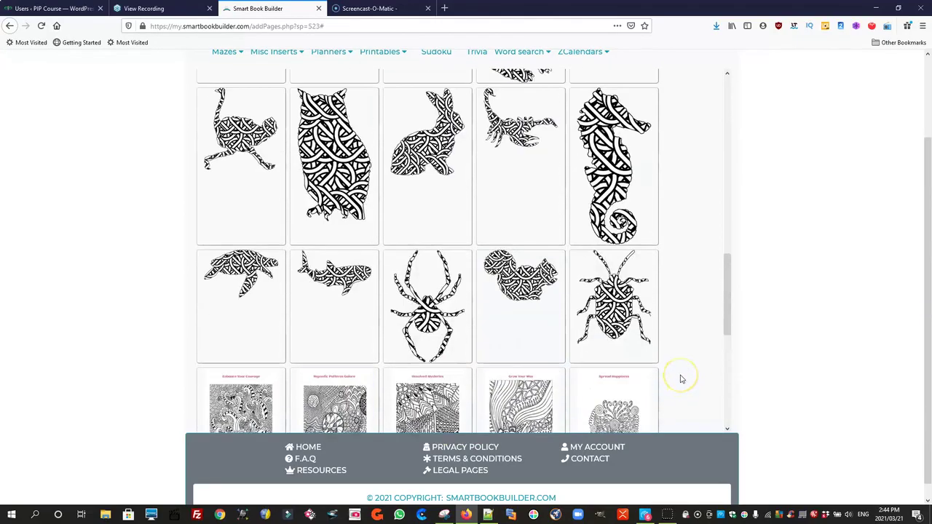
# Add all five designs in the first row of the Abstract coloring pages to the book, one copy each.
pyautogui.scroll(10, 681, 378)
pyautogui.moveTo(303, 195)
pyautogui.moveTo(219, 153)
pyautogui.click(254, 155)
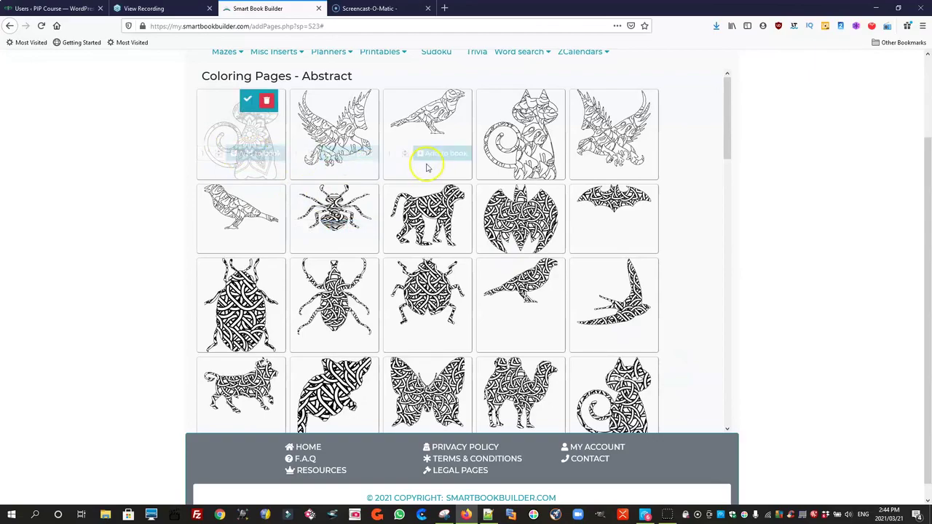
pyautogui.click(349, 154)
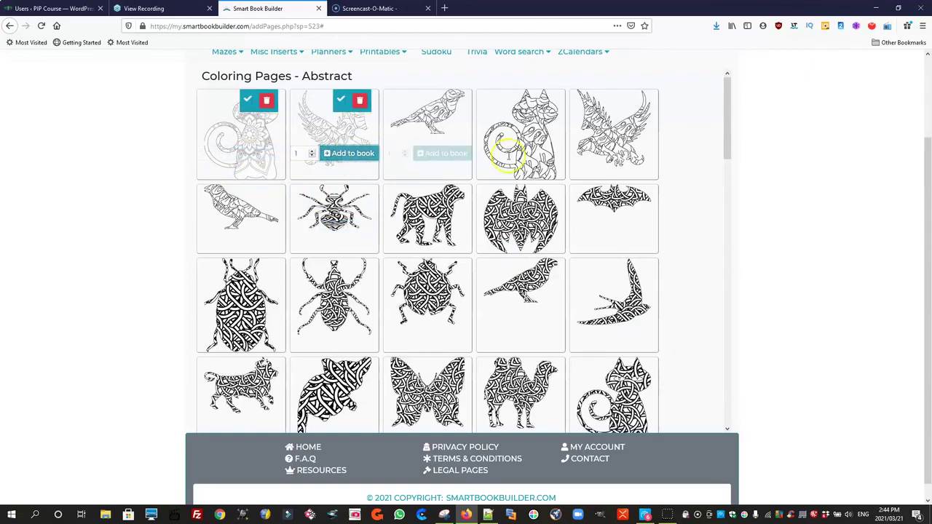
pyautogui.click(536, 155)
pyautogui.click(441, 153)
pyautogui.click(635, 154)
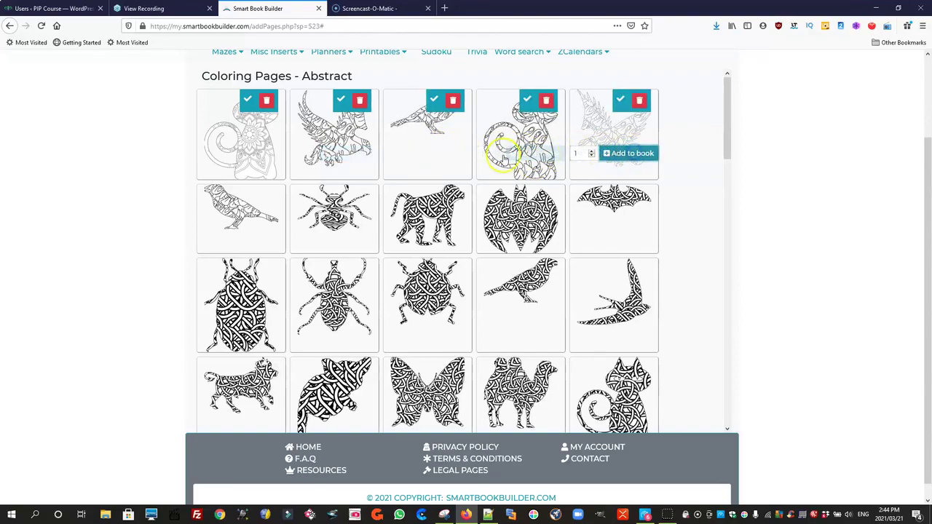
# Add the bird, spider-like bug, monkey and large bat from the second row of Abstract designs to the book.
pyautogui.click(256, 226)
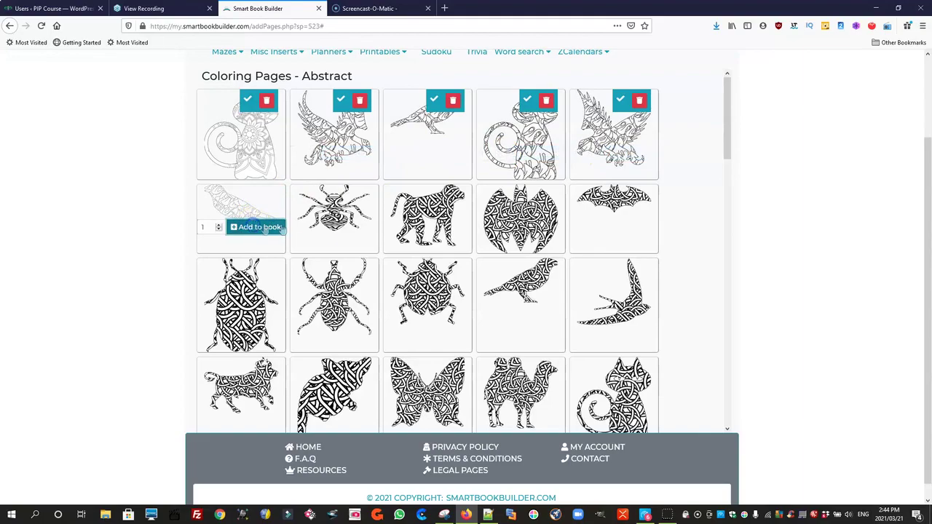
pyautogui.click(362, 227)
pyautogui.click(442, 227)
pyautogui.click(534, 227)
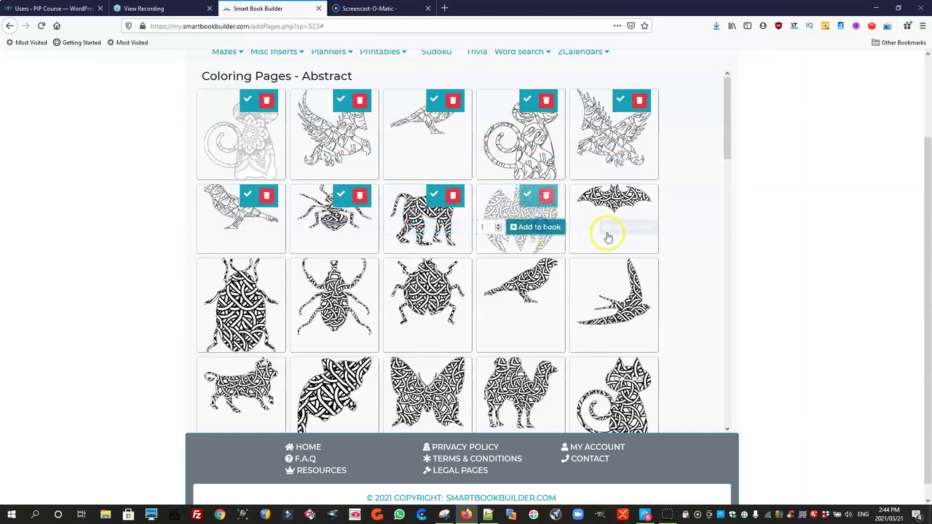
# Add all five third-row Abstract designs and the small bat ending the second row to the book.
pyautogui.click(255, 325)
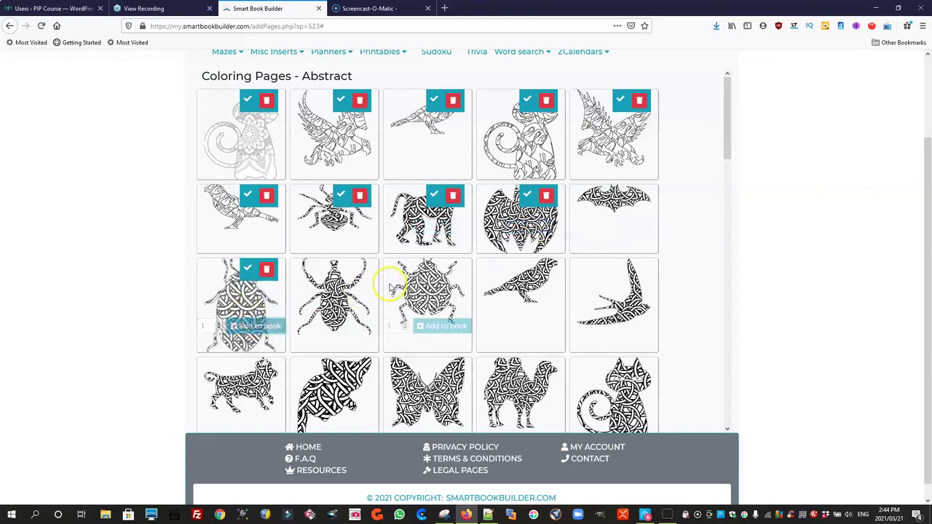
pyautogui.click(348, 327)
pyautogui.click(443, 326)
pyautogui.click(554, 326)
pyautogui.click(626, 326)
pyautogui.click(646, 227)
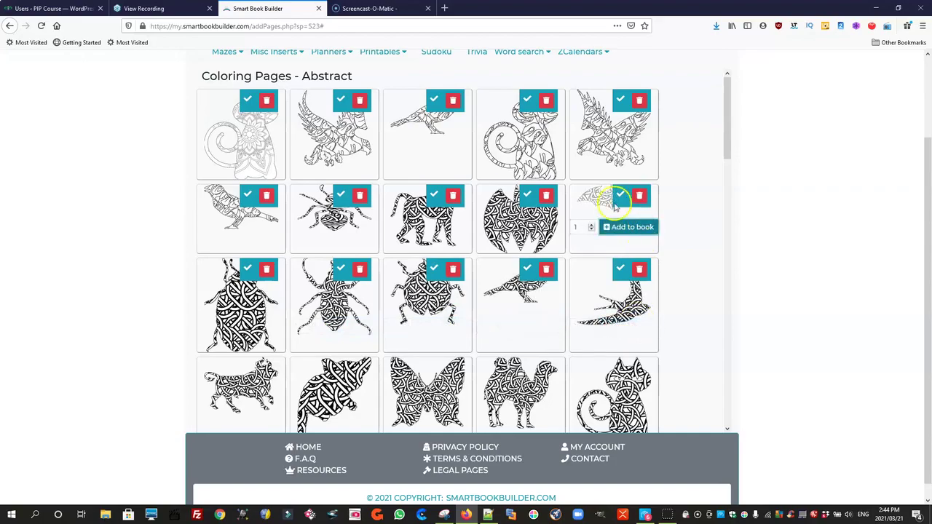
# Add all five fourth-row Abstract designs to the book, from the walking animal to the cat.
pyautogui.scroll(-1, 266, 399)
pyautogui.click(256, 386)
pyautogui.click(354, 385)
pyautogui.click(441, 384)
pyautogui.click(530, 384)
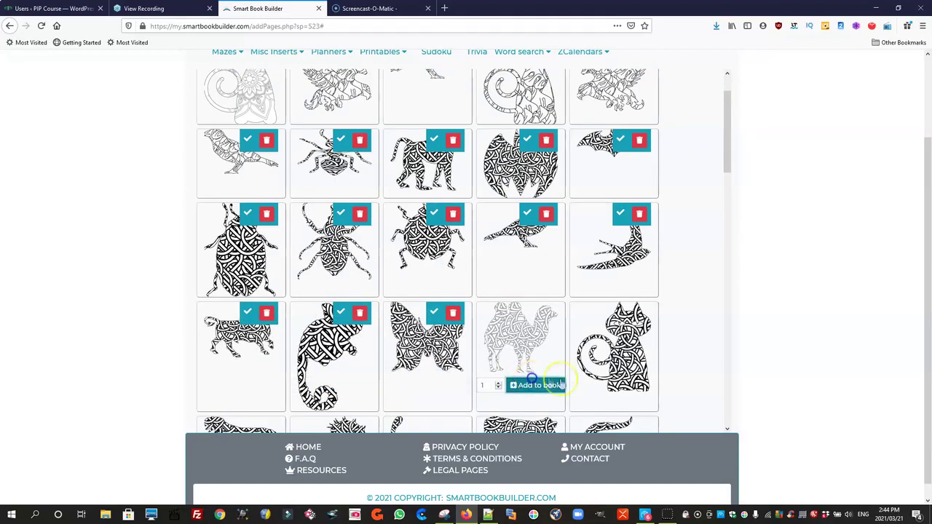
pyautogui.moveTo(619, 384)
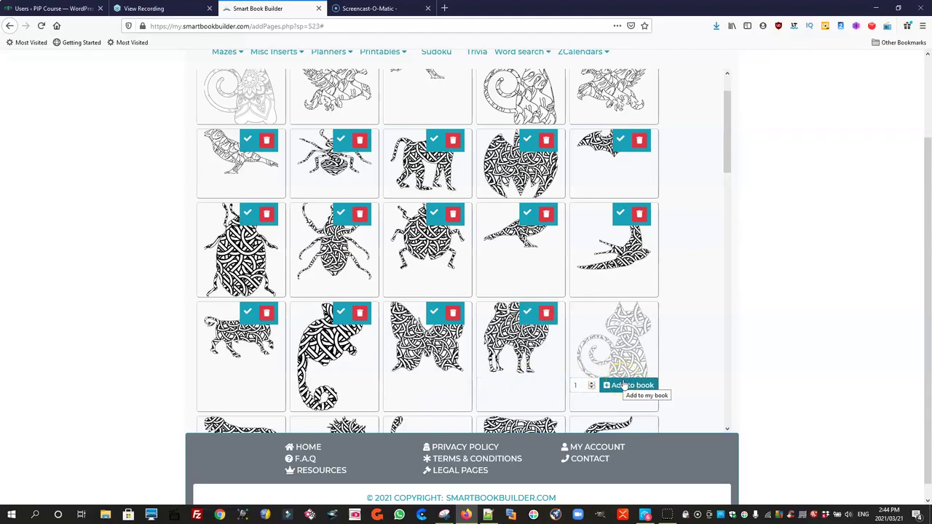
pyautogui.click(623, 385)
# Check MyDemoBook in the list of books and reopen its page selection for adding pages.
pyautogui.scroll(1, 543, 341)
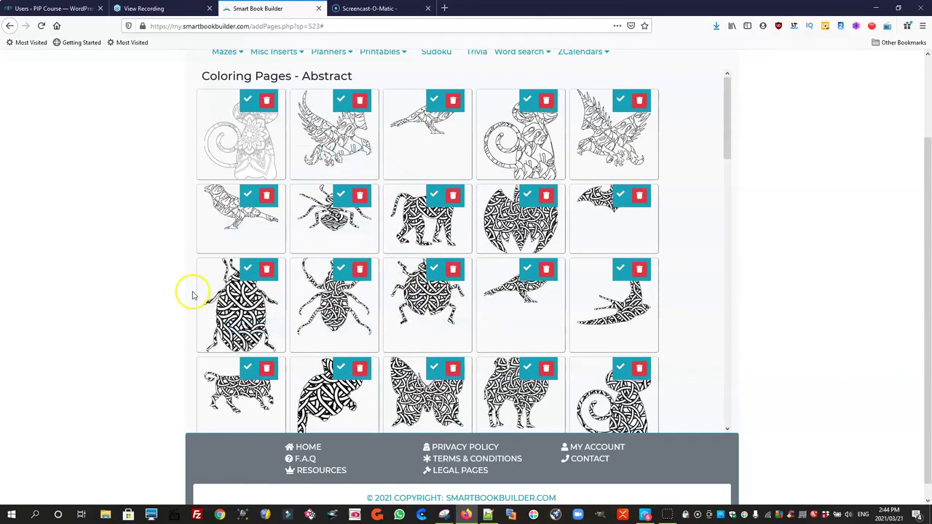
pyautogui.scroll(2, 313, 291)
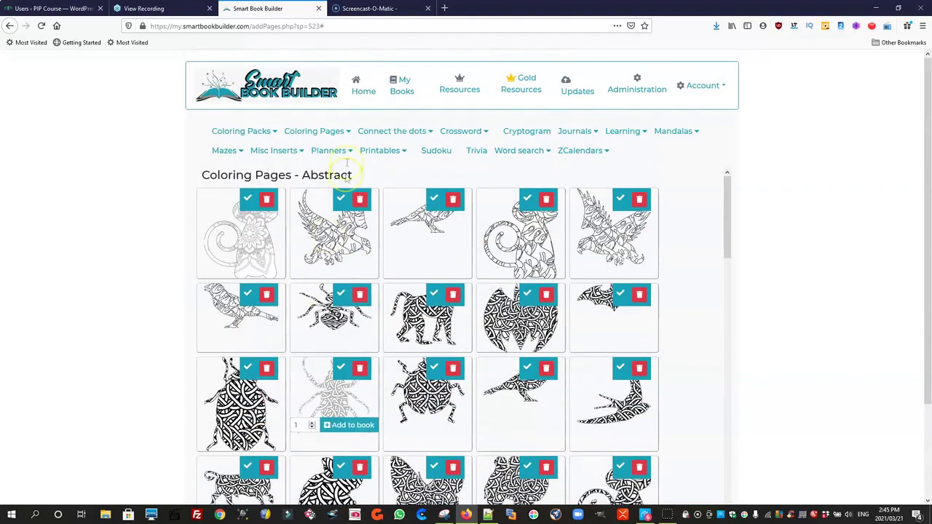
pyautogui.click(405, 83)
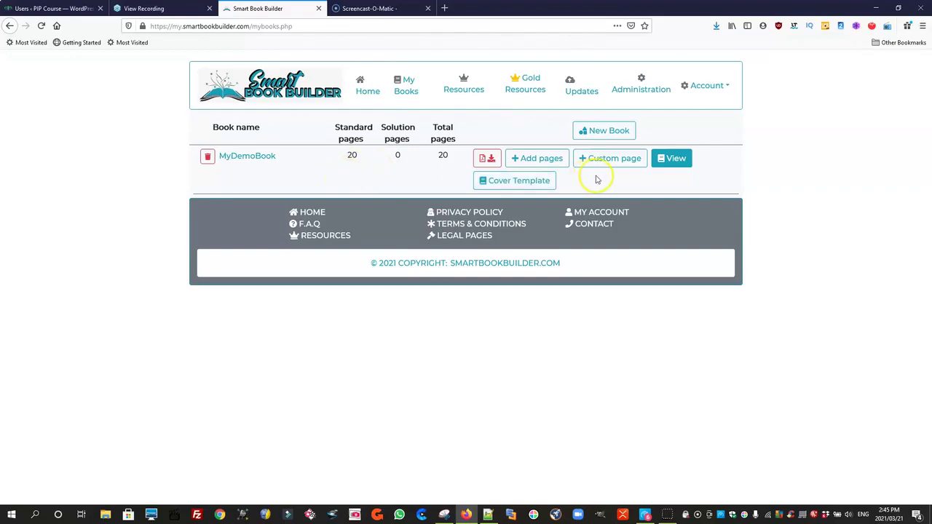
pyautogui.click(541, 160)
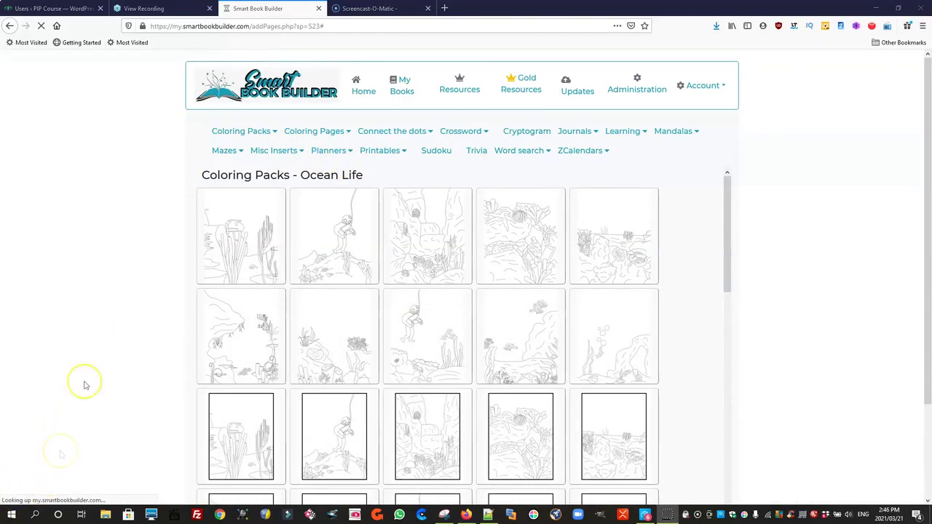
# Open the Miscellaneous category of Coloring Pages and browse to its mandala designs.
pyautogui.click(338, 131)
pyautogui.scroll(-2, 314, 237)
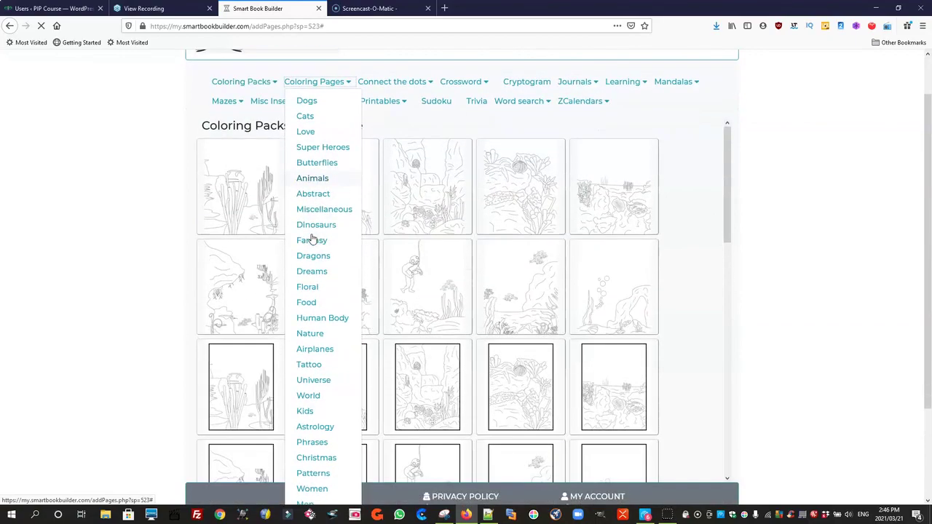
pyautogui.scroll(-1, 312, 237)
pyautogui.scroll(-1, 320, 318)
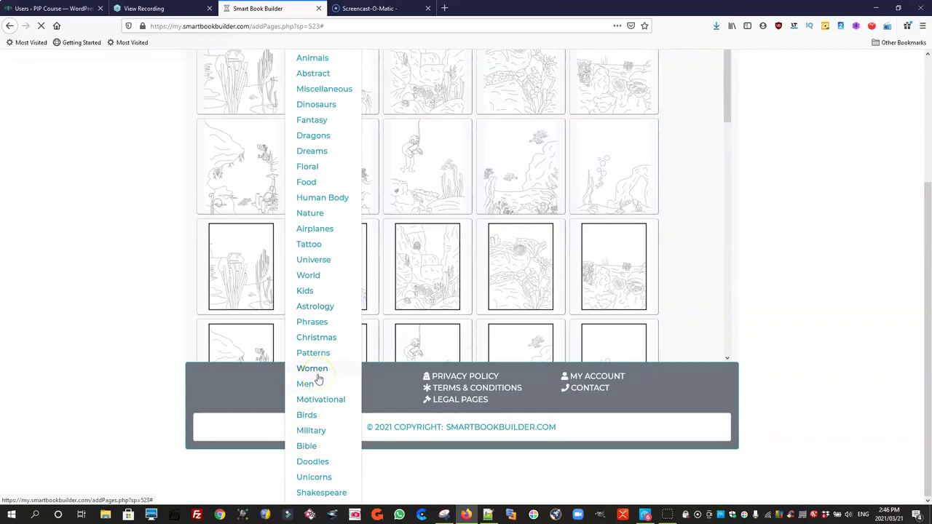
pyautogui.scroll(3, 319, 379)
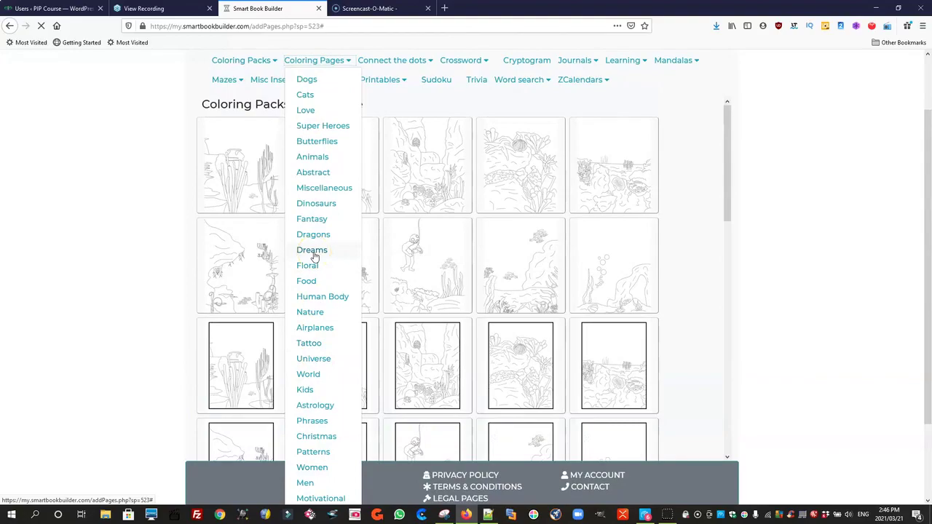
pyautogui.scroll(-3, 308, 327)
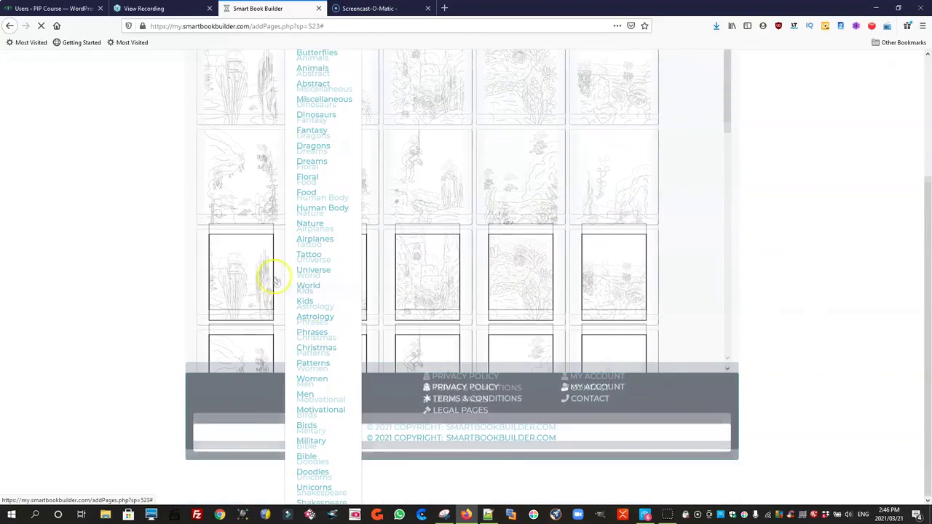
pyautogui.scroll(3, 292, 255)
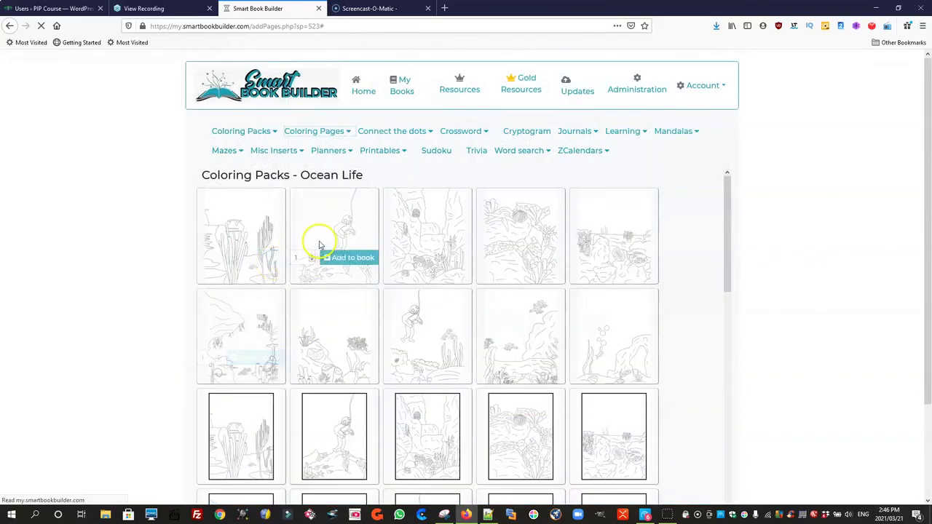
pyautogui.moveTo(339, 131)
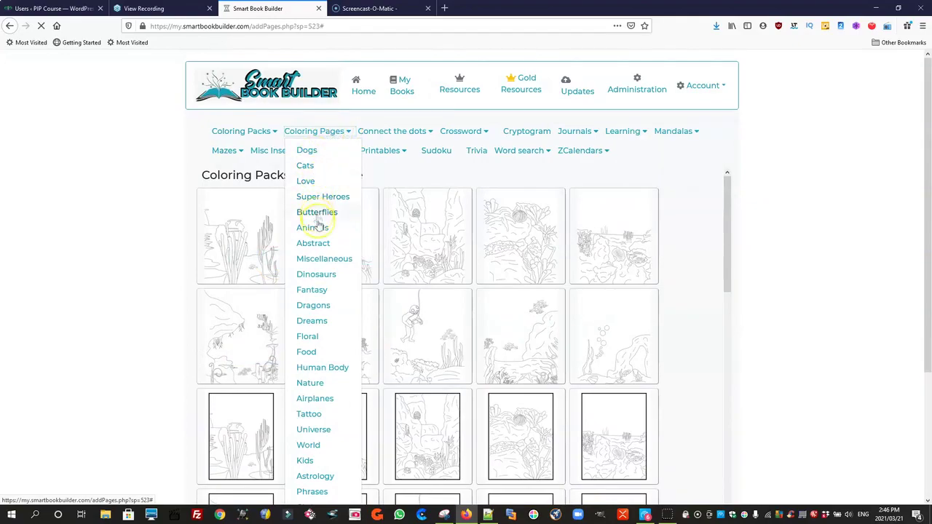
pyautogui.click(318, 260)
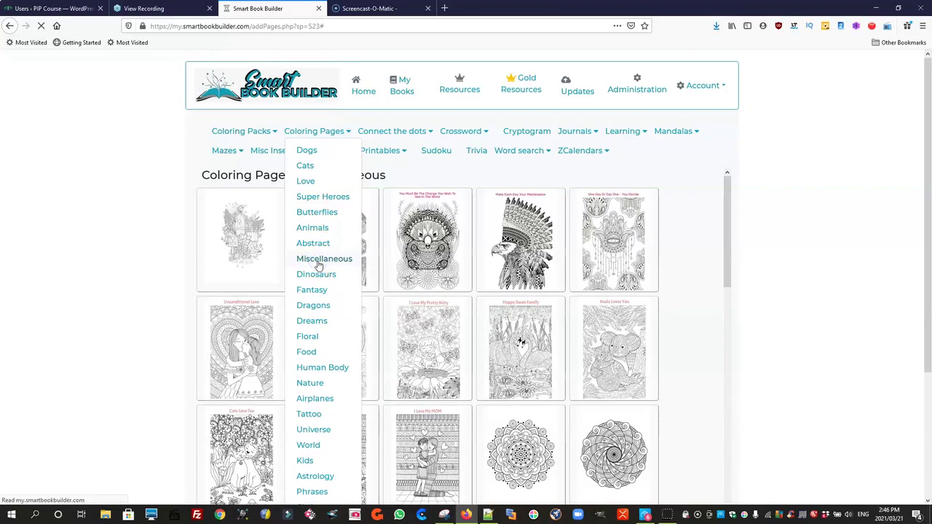
pyautogui.scroll(-4, 255, 292)
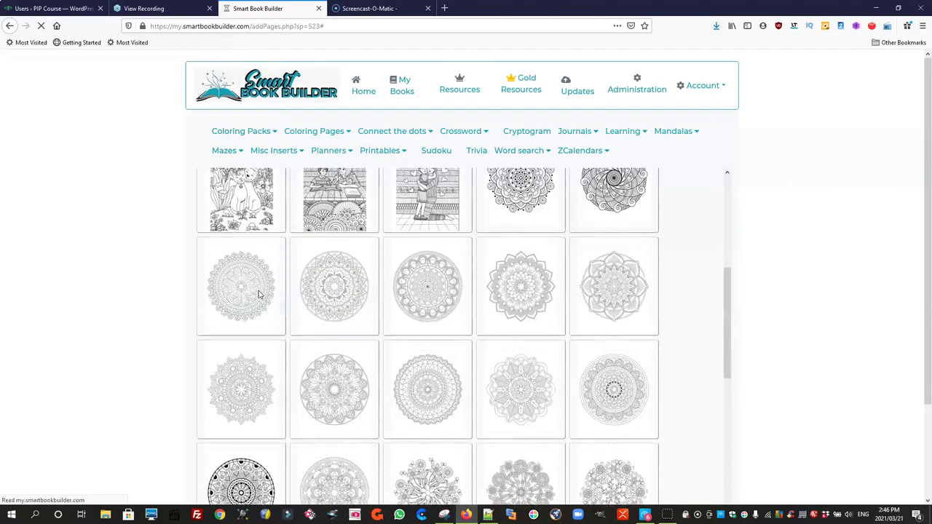
pyautogui.scroll(-1, 259, 294)
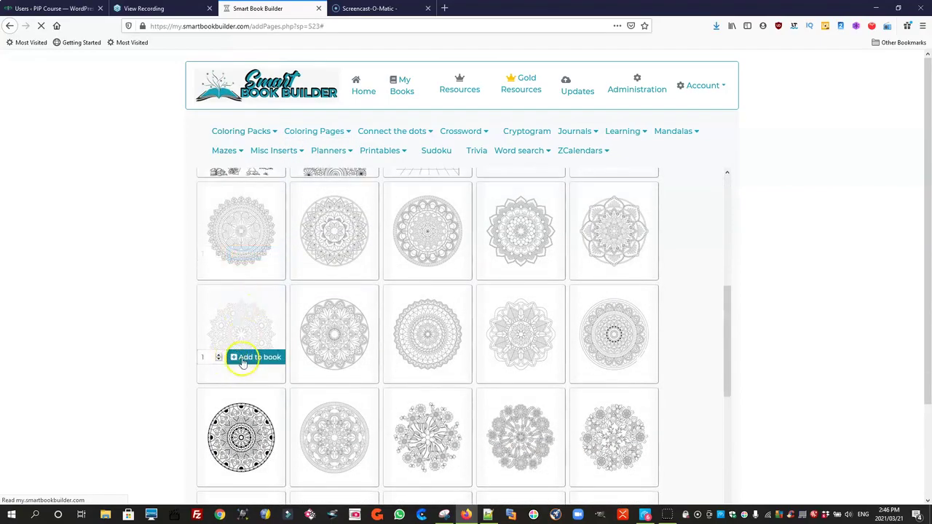
# Add all five mandalas in the row directly above the bold black mandala to the book.
pyautogui.click(251, 362)
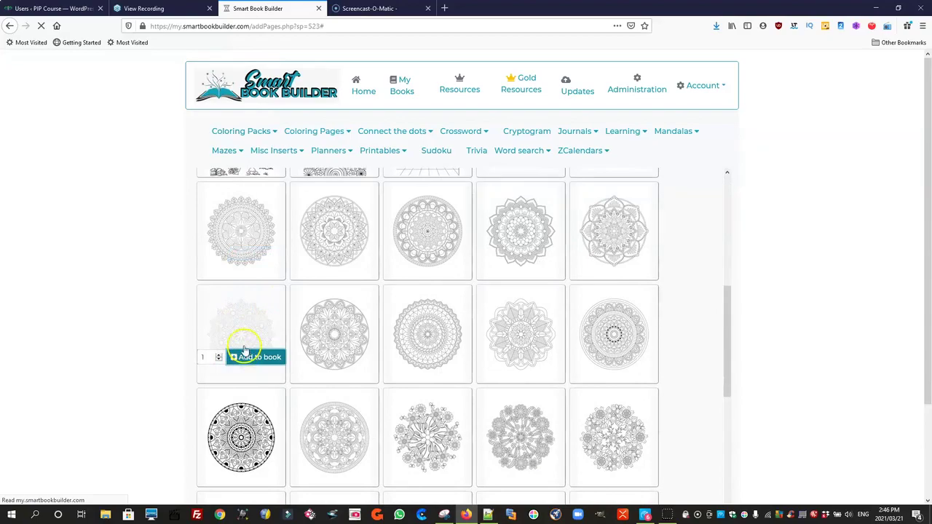
pyautogui.click(354, 356)
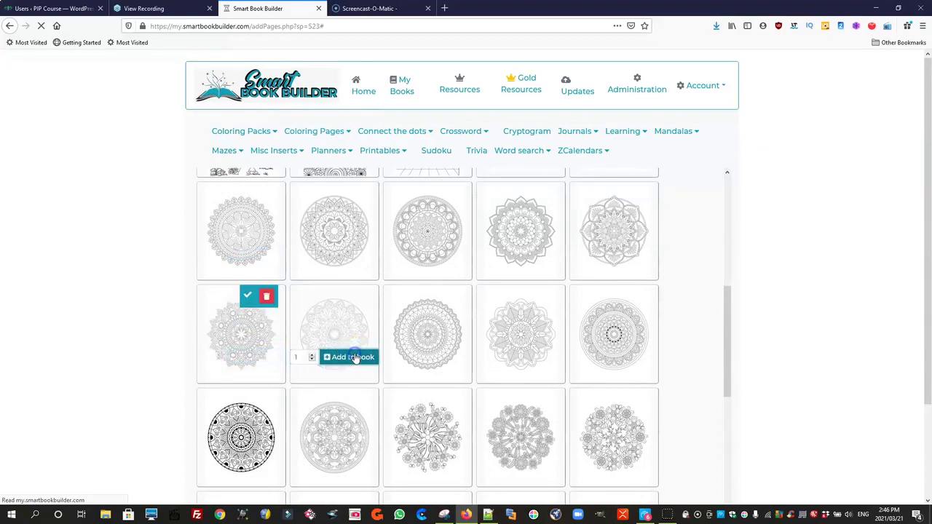
pyautogui.click(442, 357)
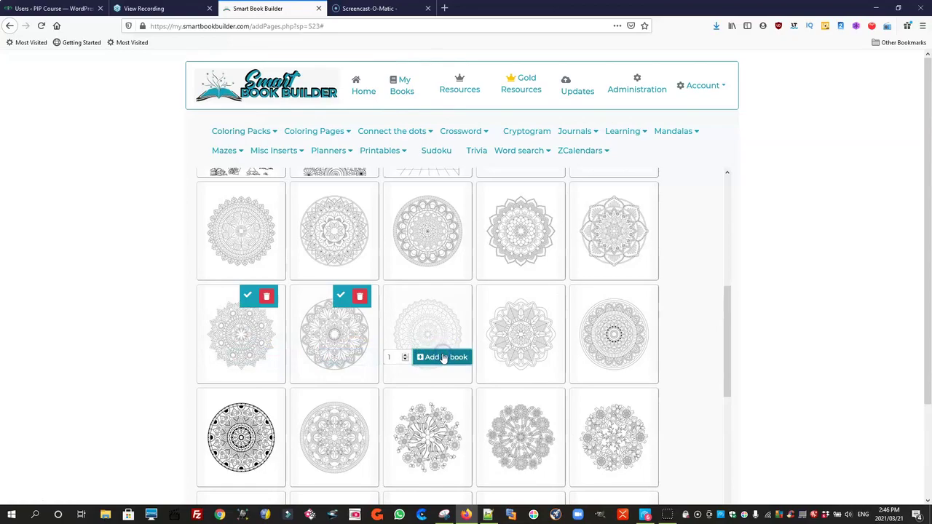
pyautogui.click(526, 357)
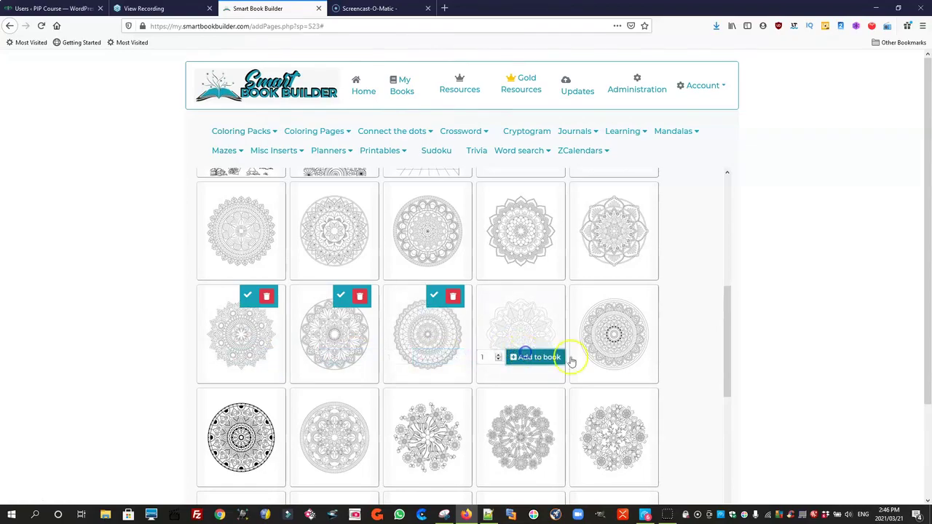
pyautogui.click(632, 357)
# Check MyDemoBook's page totals in the list of books and reopen its page selection.
pyautogui.scroll(5, 594, 343)
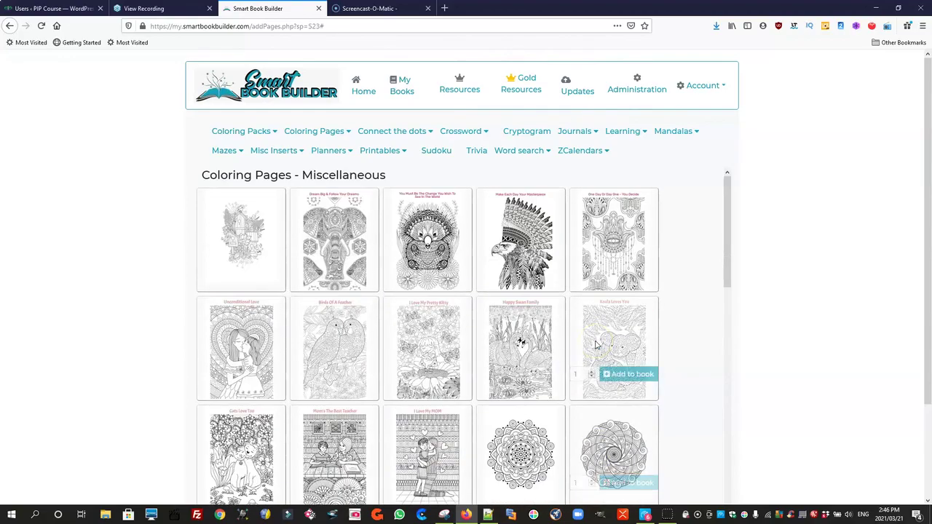
pyautogui.click(399, 84)
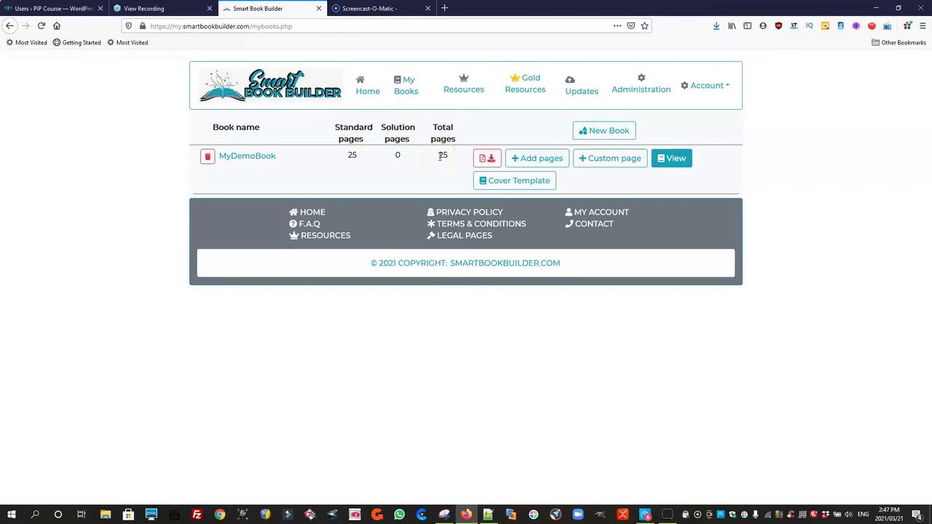
pyautogui.click(545, 160)
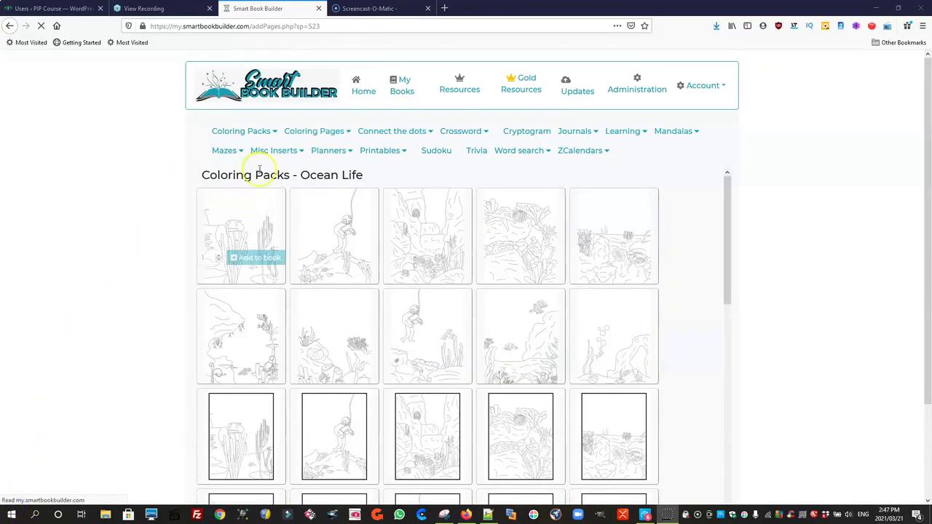
# Add the middle second-row bordered "This Book Belongs To" page from the Book Belongs To category of Misc Inserts.
pyautogui.click(277, 152)
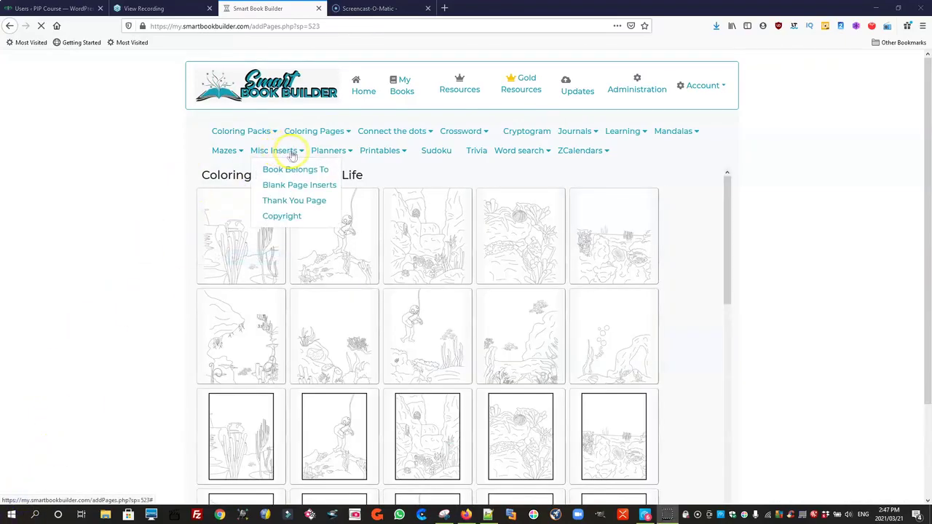
pyautogui.click(287, 153)
pyautogui.click(283, 170)
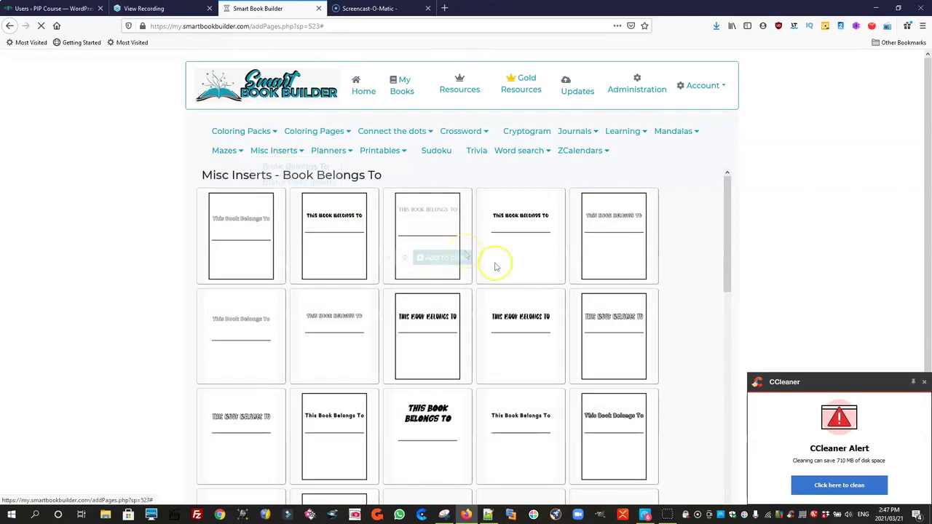
pyautogui.click(430, 358)
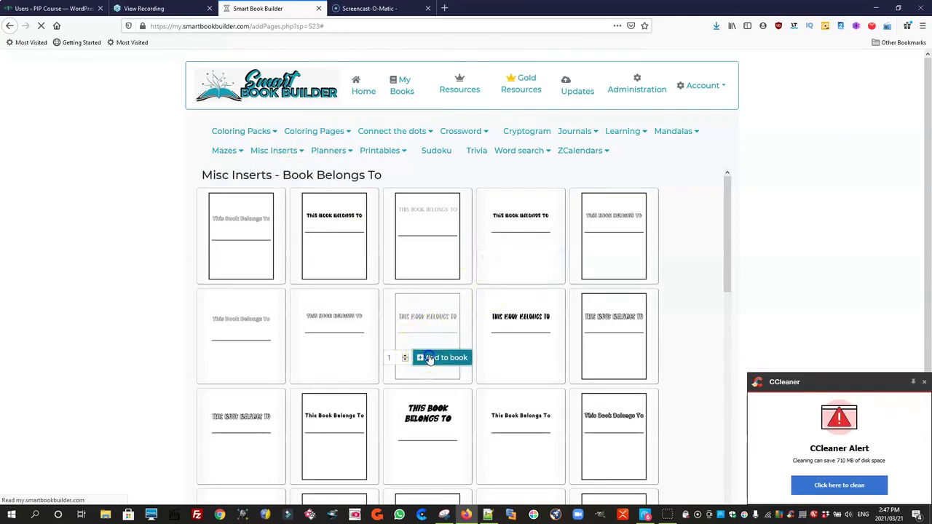
# Add the middle second-row "Thank You for Your Support!" design and the Copyright page from Misc Inserts to the book.
pyautogui.moveTo(298, 153)
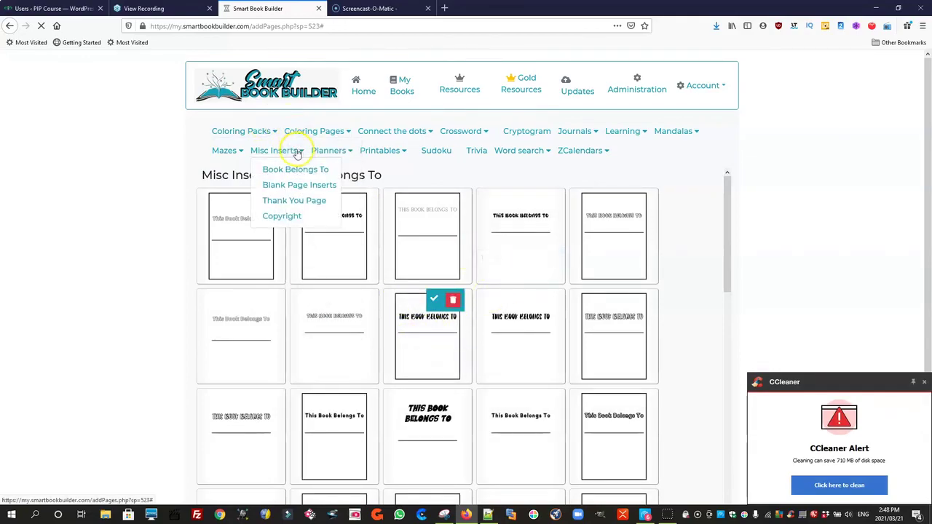
pyautogui.click(303, 151)
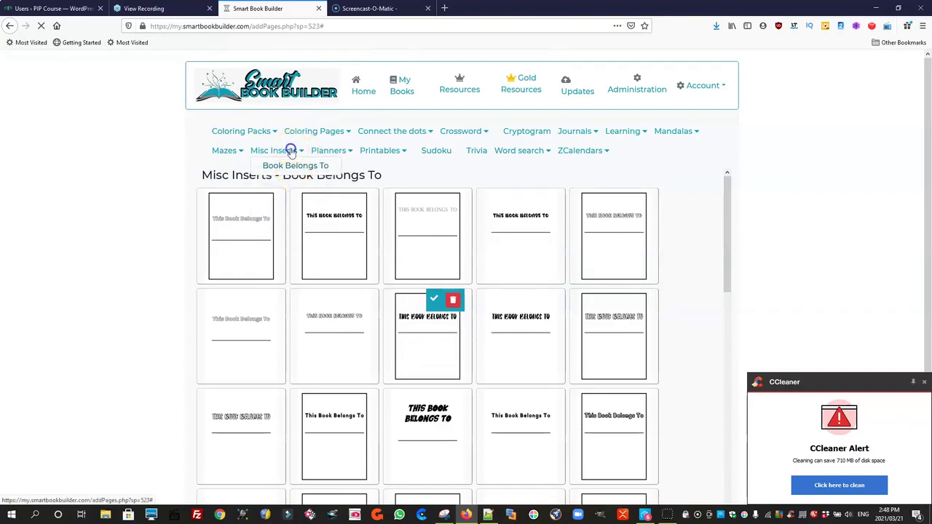
pyautogui.click(294, 201)
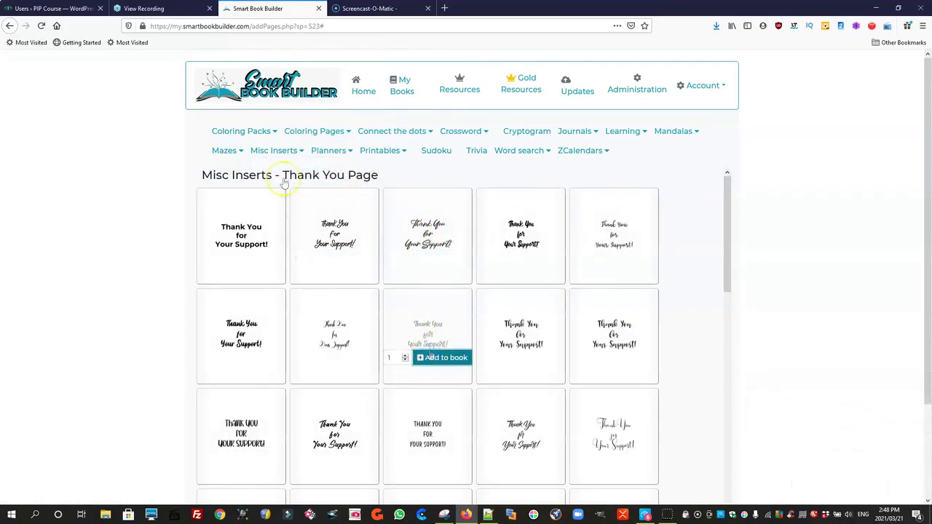
pyautogui.click(298, 150)
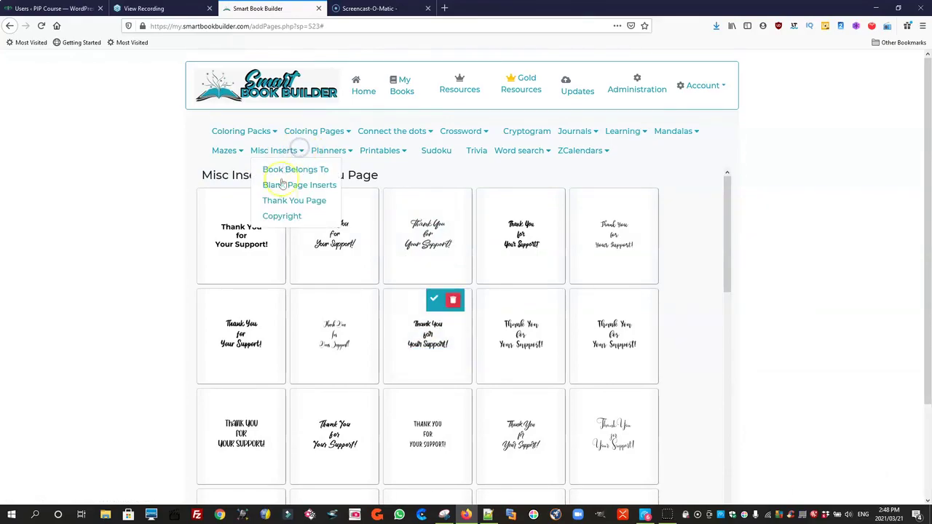
pyautogui.click(279, 217)
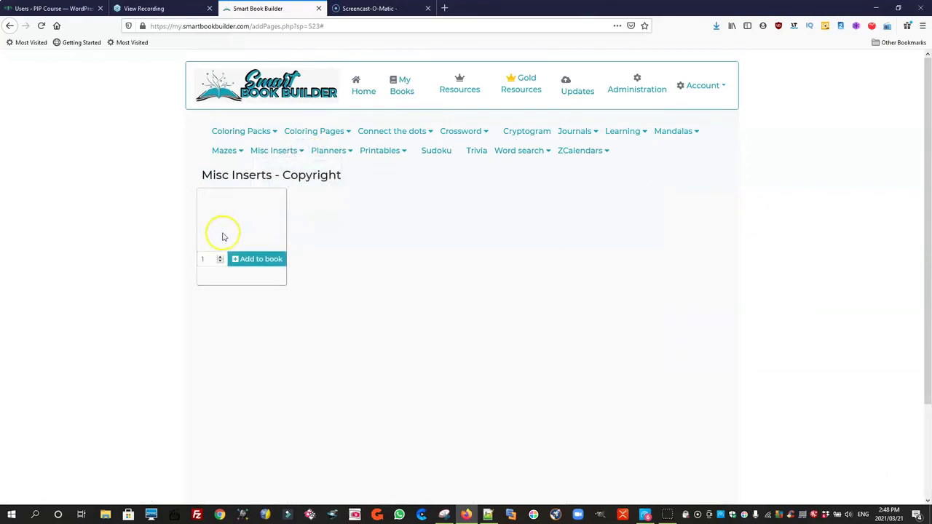
pyautogui.click(256, 261)
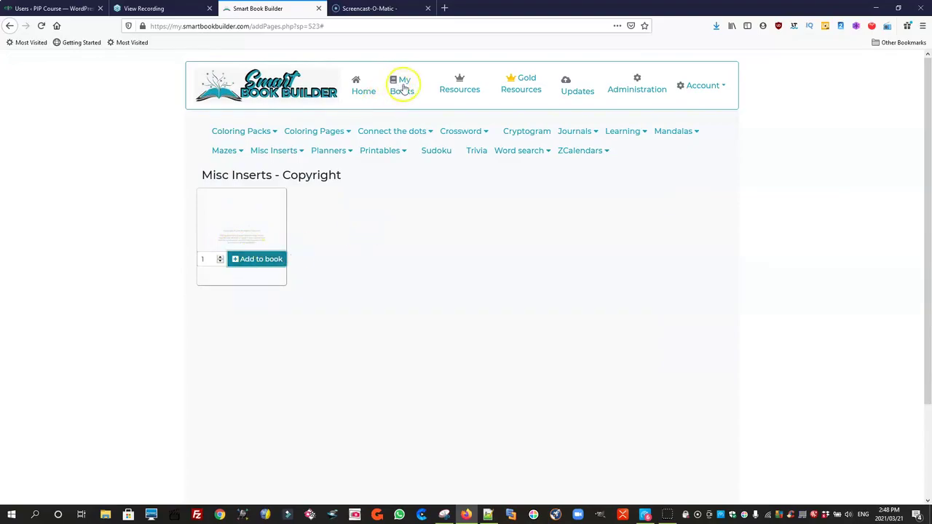
# Open MyDemoBook for viewing and look through its pages down to the ownership, thank-you and copyright inserts at the end.
pyautogui.moveTo(277, 230)
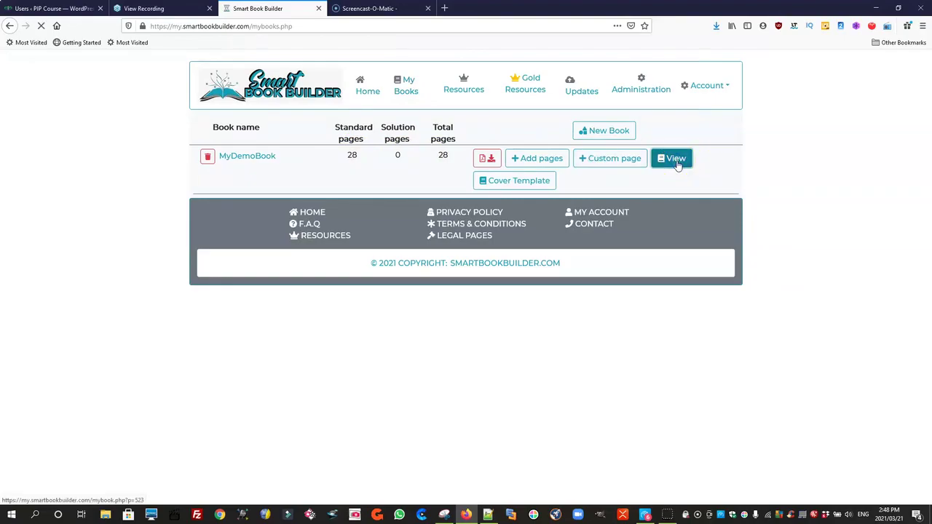
pyautogui.click(677, 165)
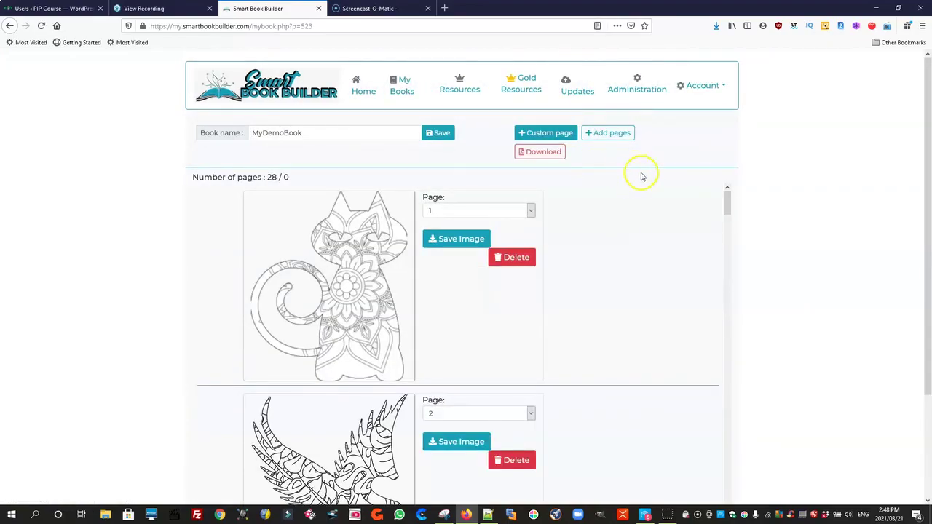
pyautogui.click(543, 134)
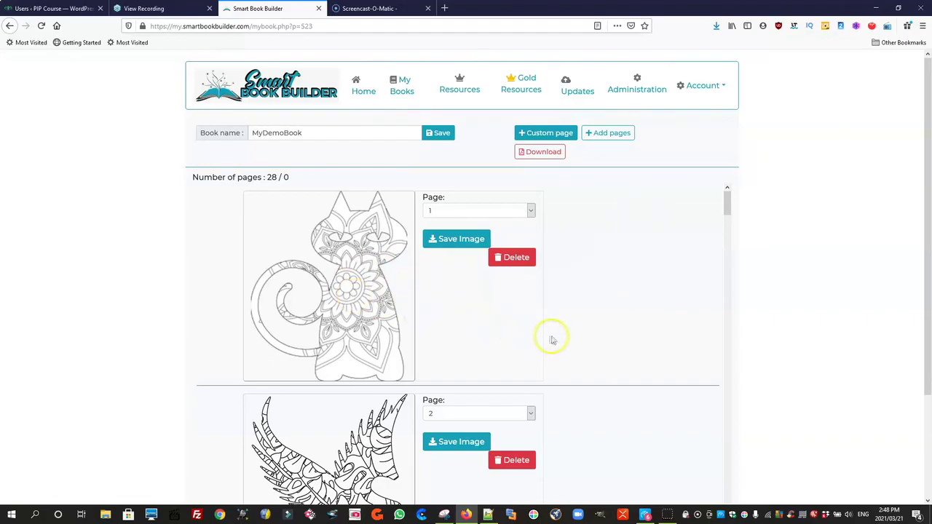
pyautogui.scroll(-7, 583, 343)
pyautogui.scroll(-15, 586, 344)
pyautogui.scroll(-10, 587, 347)
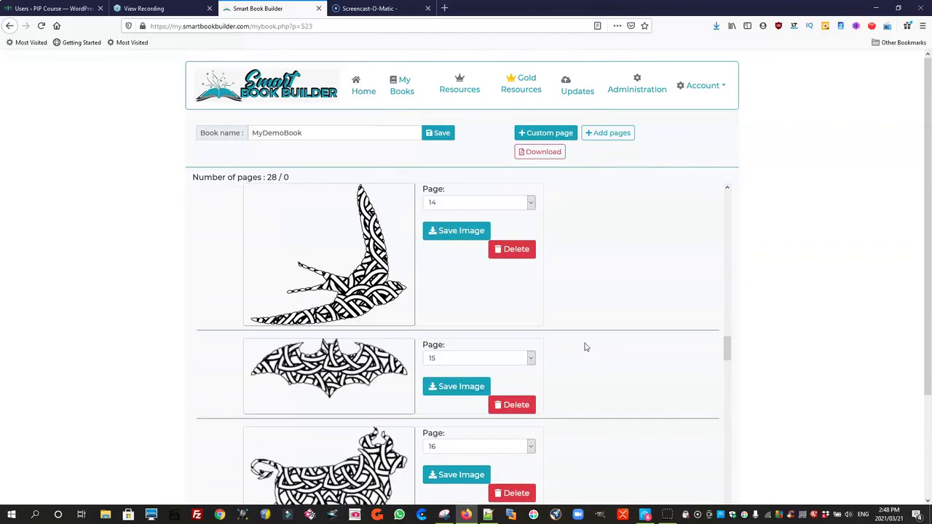
pyautogui.scroll(-12, 586, 346)
pyautogui.scroll(-10, 598, 346)
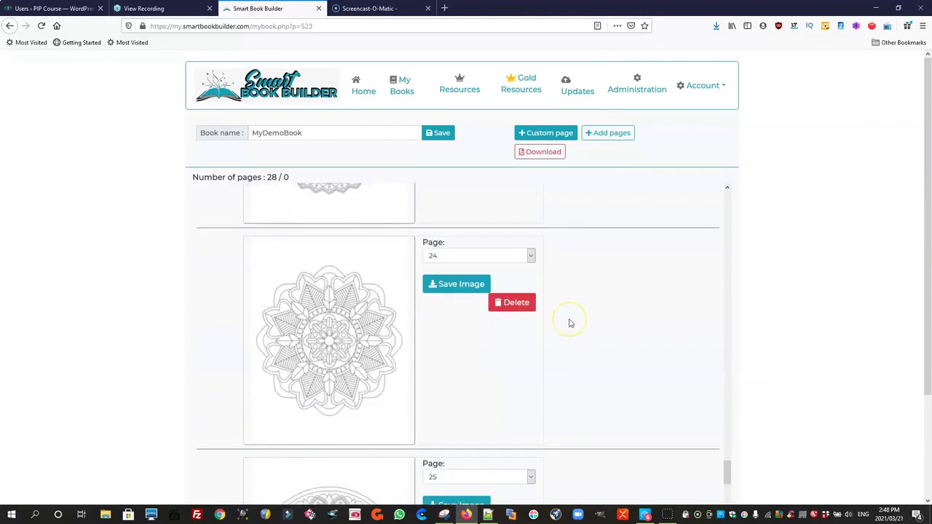
pyautogui.scroll(-10, 571, 324)
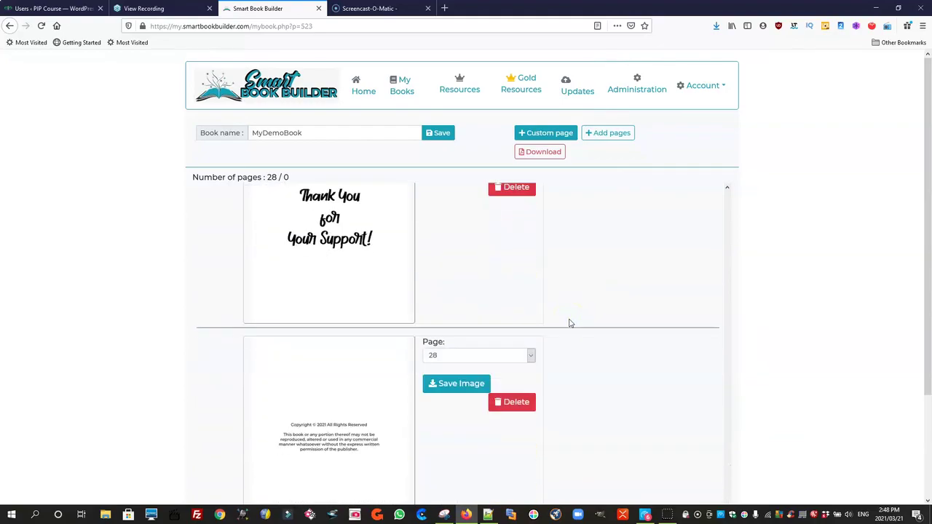
pyautogui.scroll(-3, 564, 320)
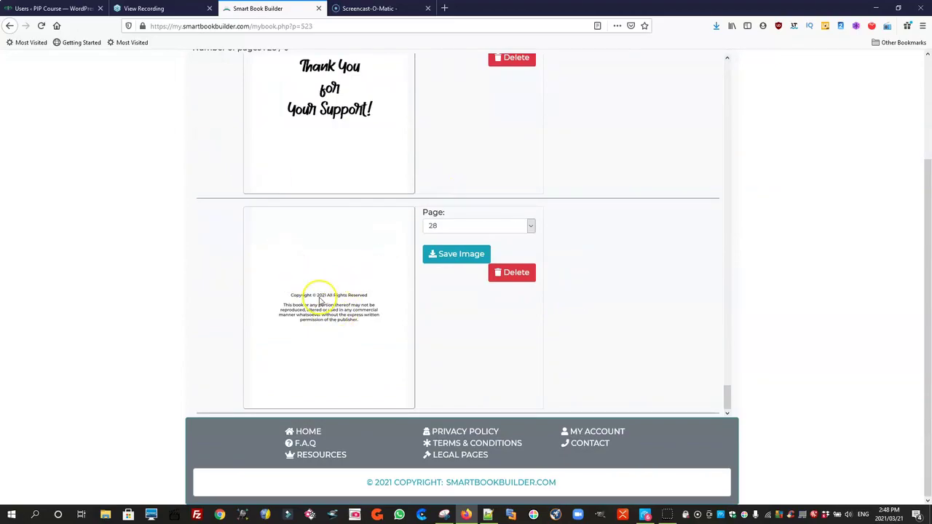
pyautogui.scroll(5, 304, 240)
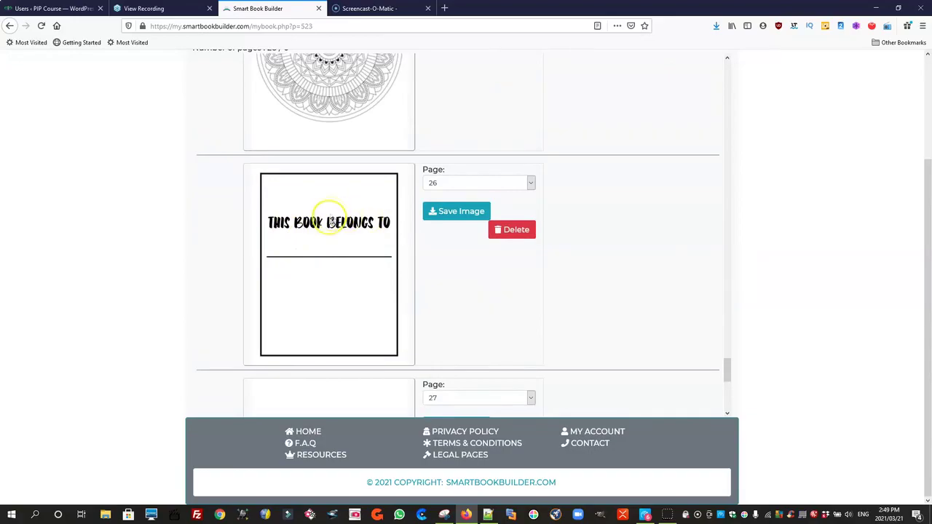
pyautogui.scroll(-5, 354, 273)
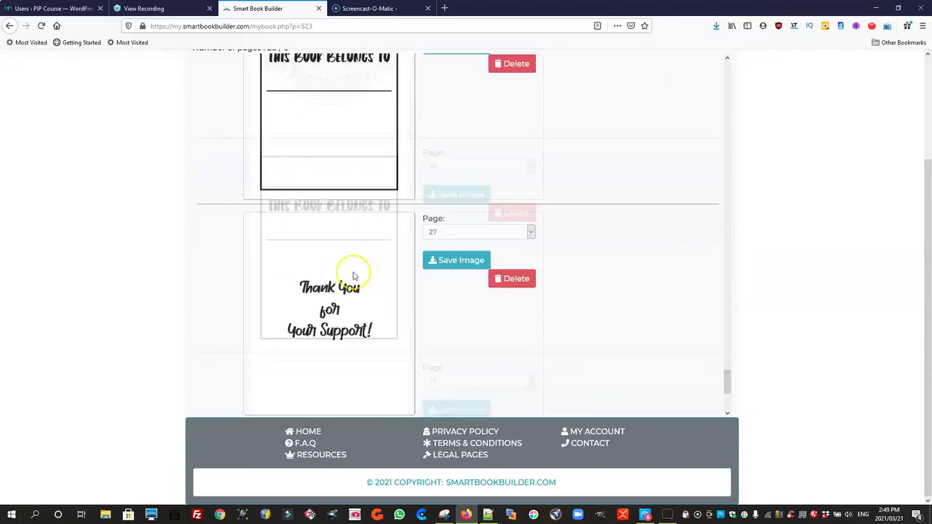
pyautogui.scroll(2, 376, 266)
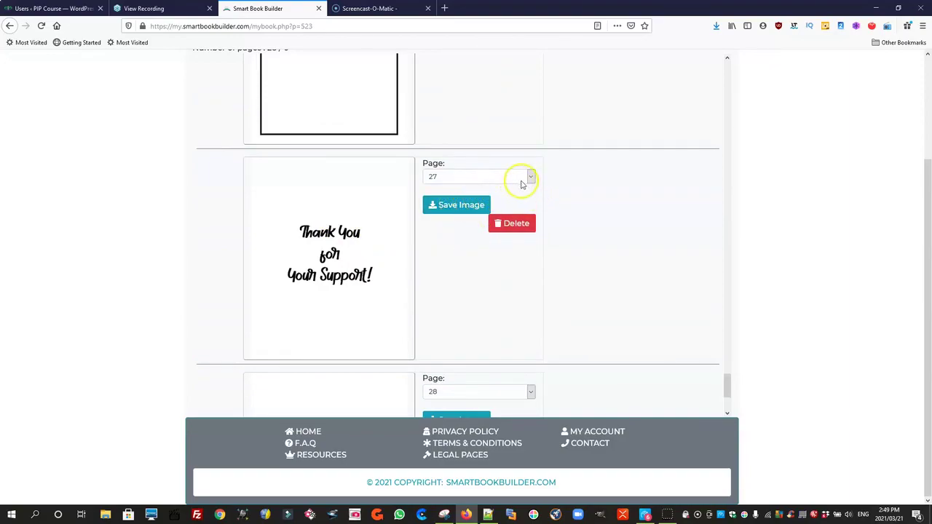
# Move the "Thank You for Your Support!" page to page 28.
pyautogui.click(531, 178)
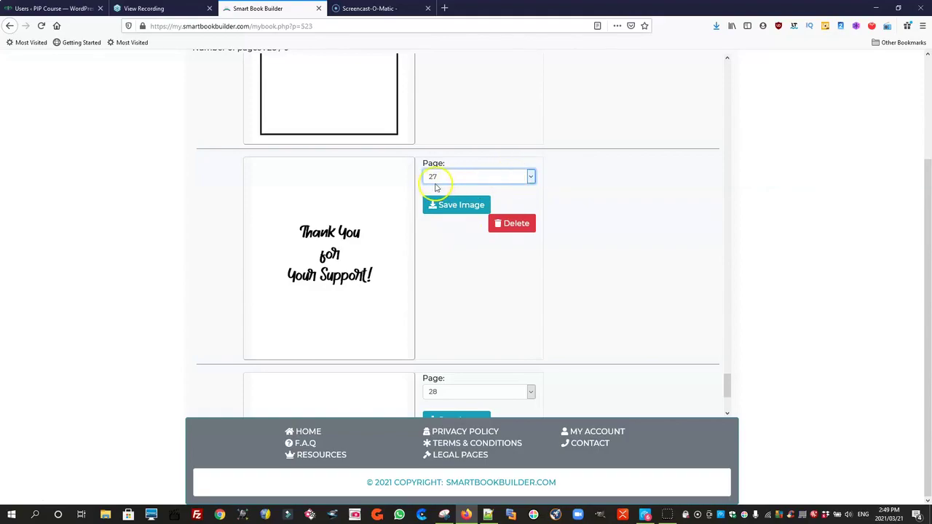
pyautogui.click(531, 177)
pyautogui.scroll(-1, 462, 335)
pyautogui.click(430, 426)
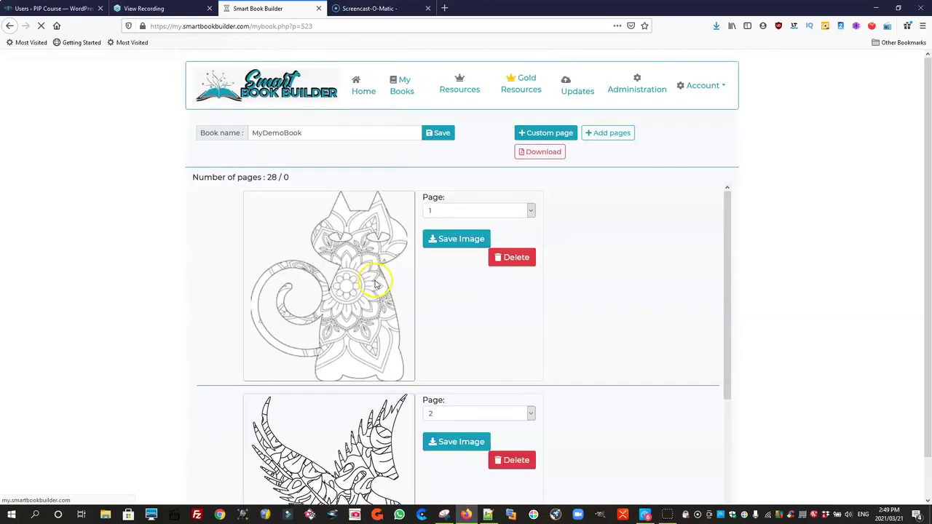
# Move the "This Book Belongs To" page near the end of the book to page 1.
pyautogui.moveTo(727, 204); pyautogui.dragTo(726, 474)
pyautogui.scroll(-5, 706, 432)
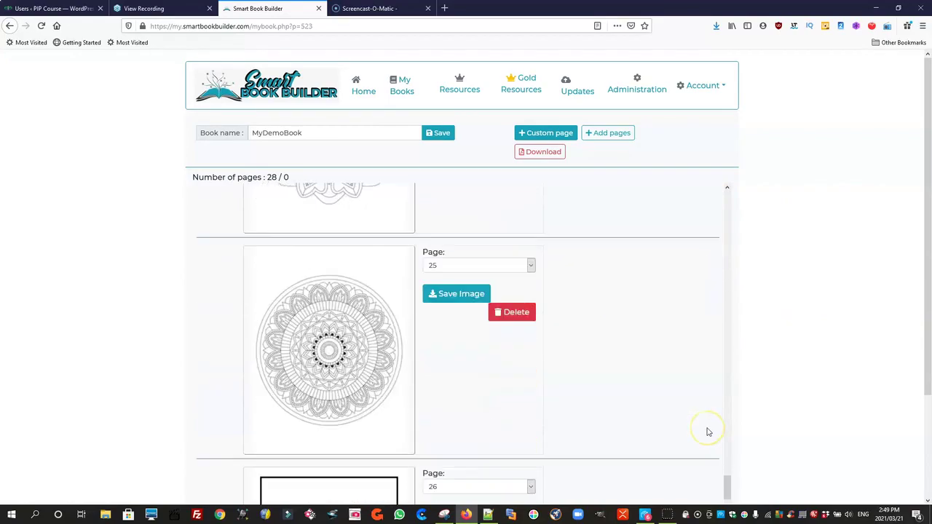
pyautogui.scroll(1, 690, 434)
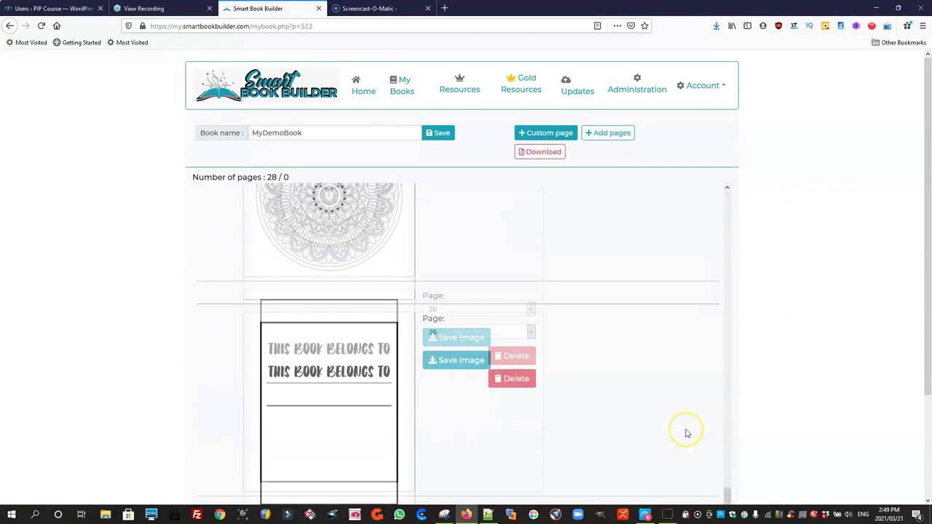
pyautogui.click(531, 333)
pyautogui.scroll(2, 478, 146)
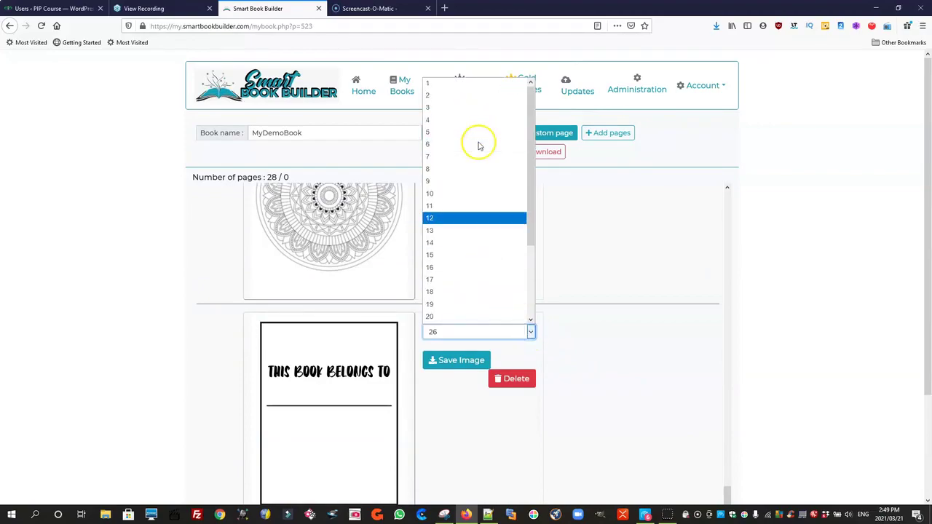
pyautogui.click(446, 86)
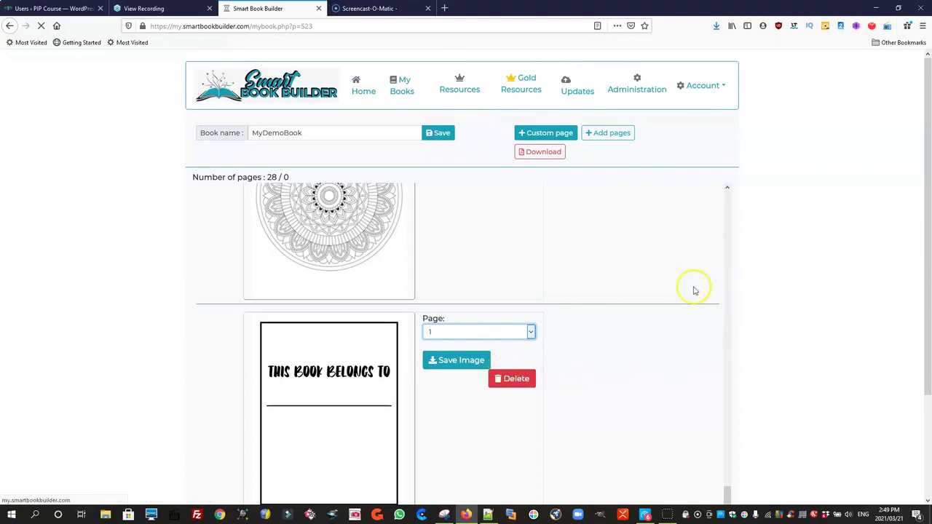
# Move the Copyright page near the end of the book to page 2.
pyautogui.scroll(-2, 597, 348)
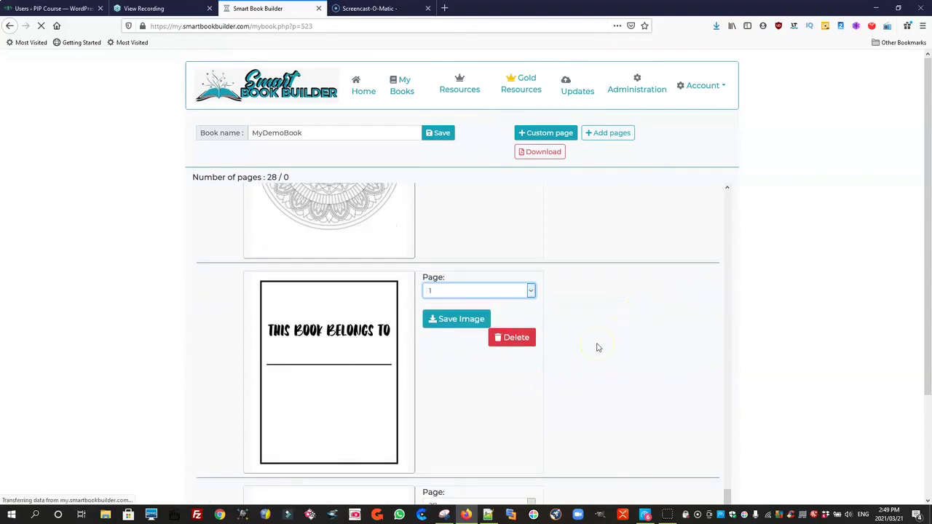
pyautogui.scroll(-8, 597, 347)
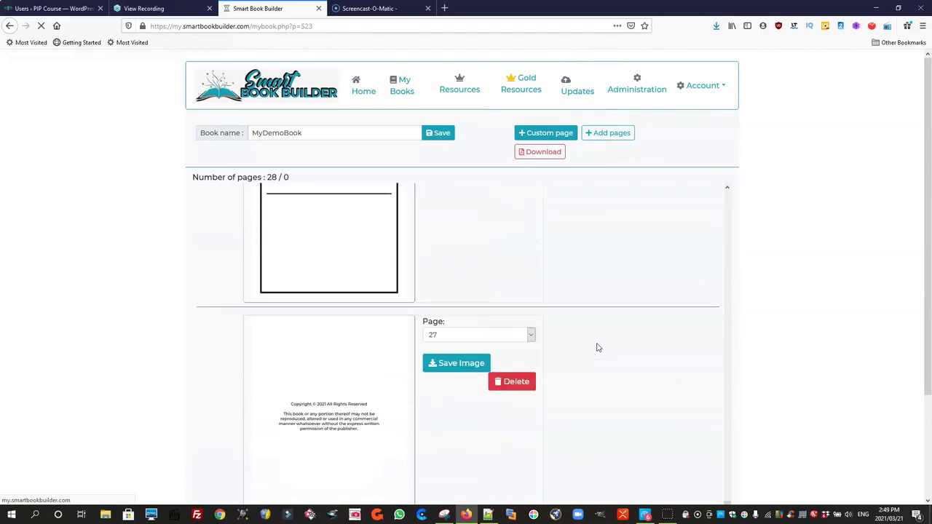
pyautogui.scroll(-2, 597, 347)
pyautogui.scroll(3, 597, 345)
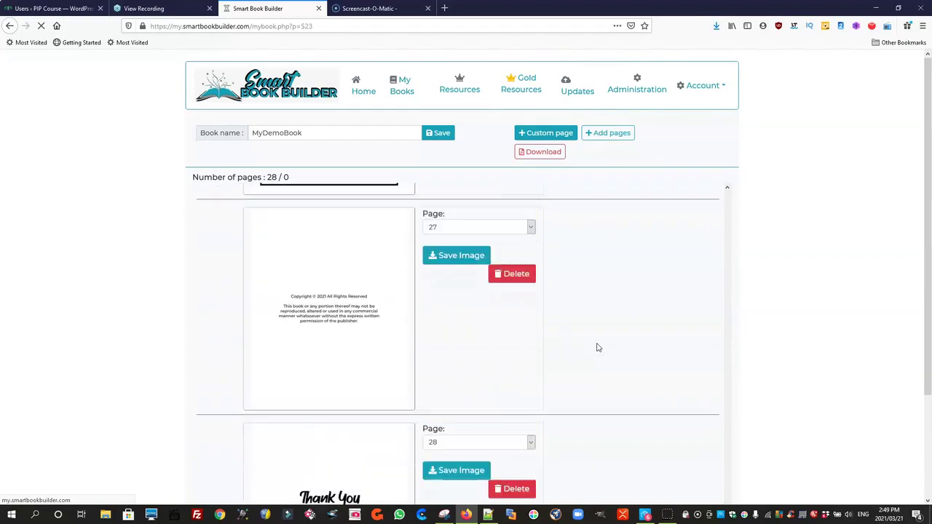
pyautogui.click(525, 304)
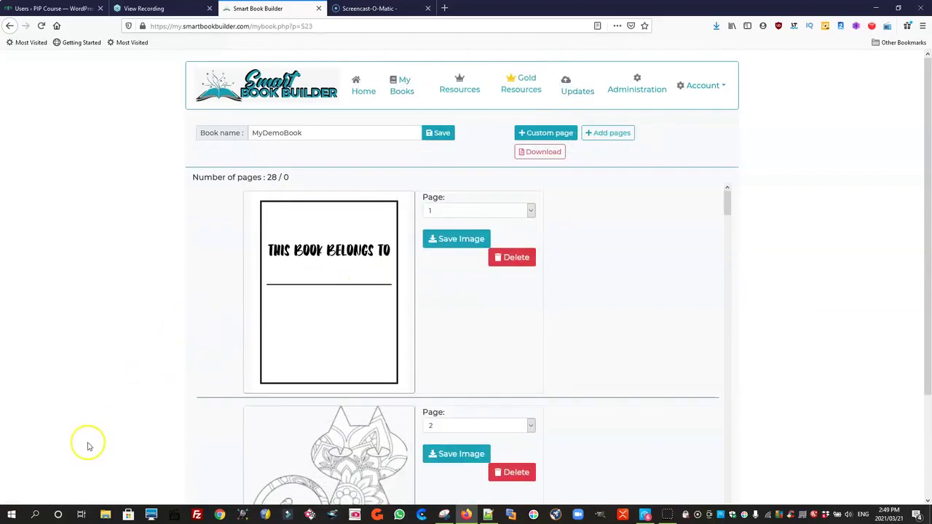
pyautogui.scroll(-10, 447, 339)
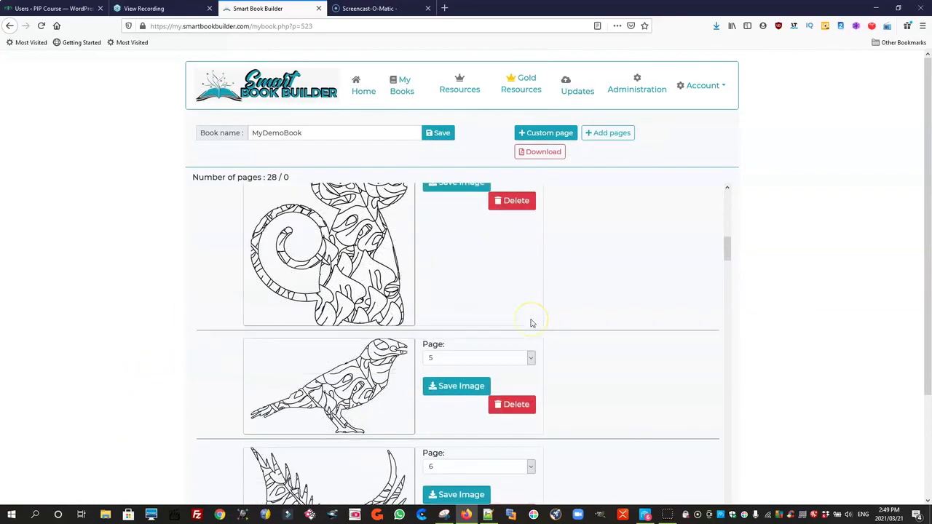
pyautogui.moveTo(727, 276); pyautogui.dragTo(722, 494)
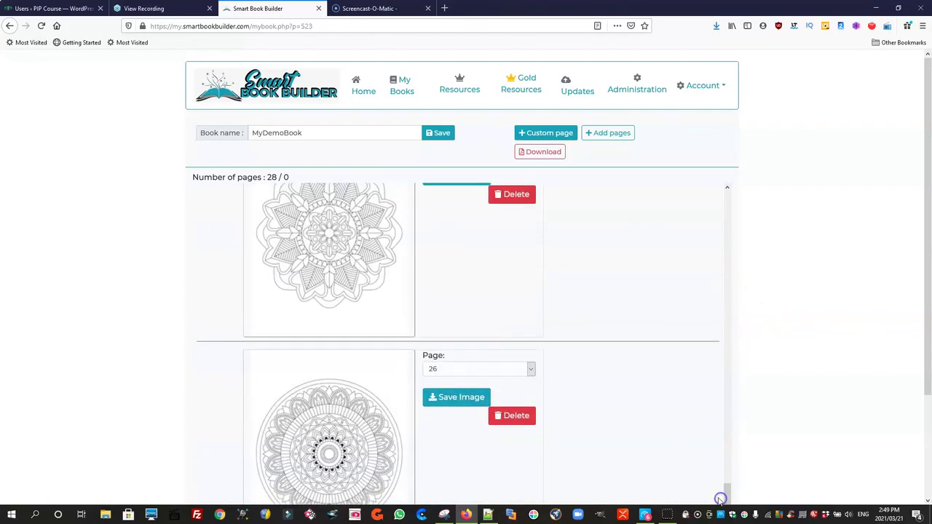
pyautogui.scroll(-6, 695, 422)
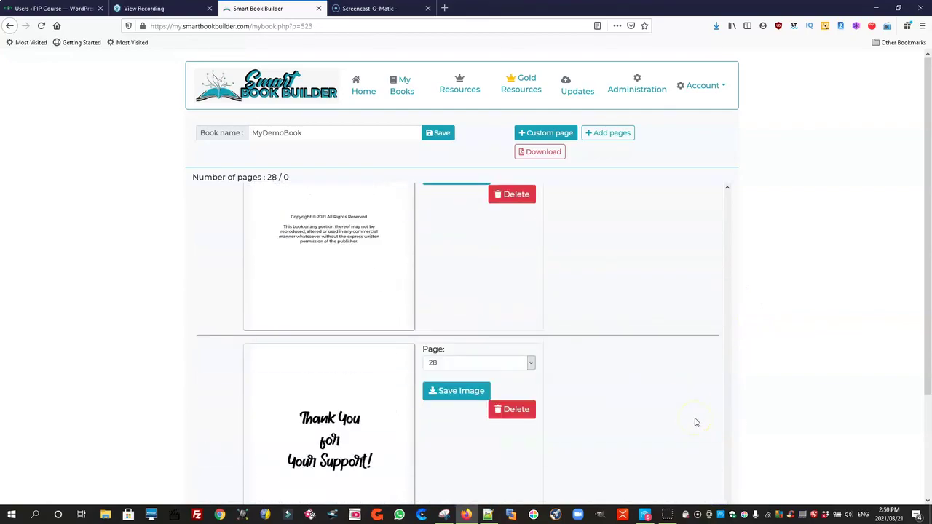
pyautogui.scroll(3, 674, 390)
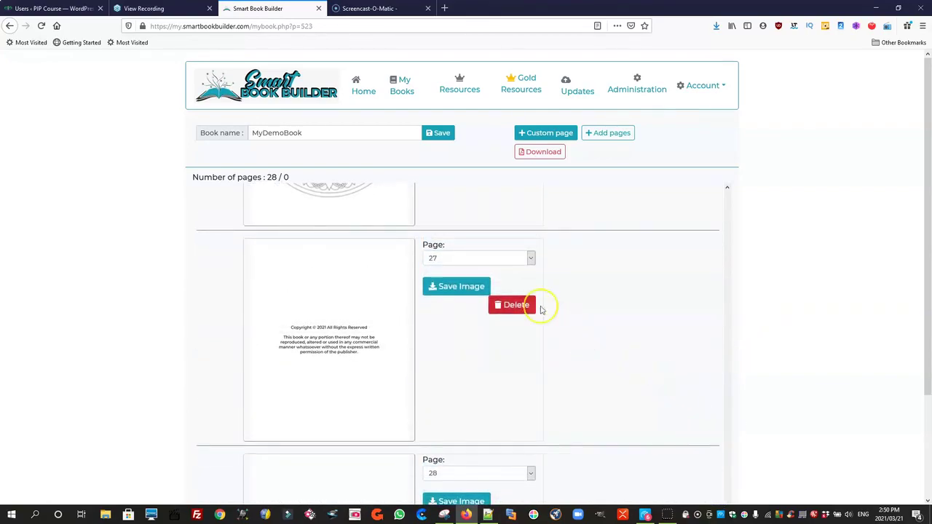
pyautogui.click(530, 260)
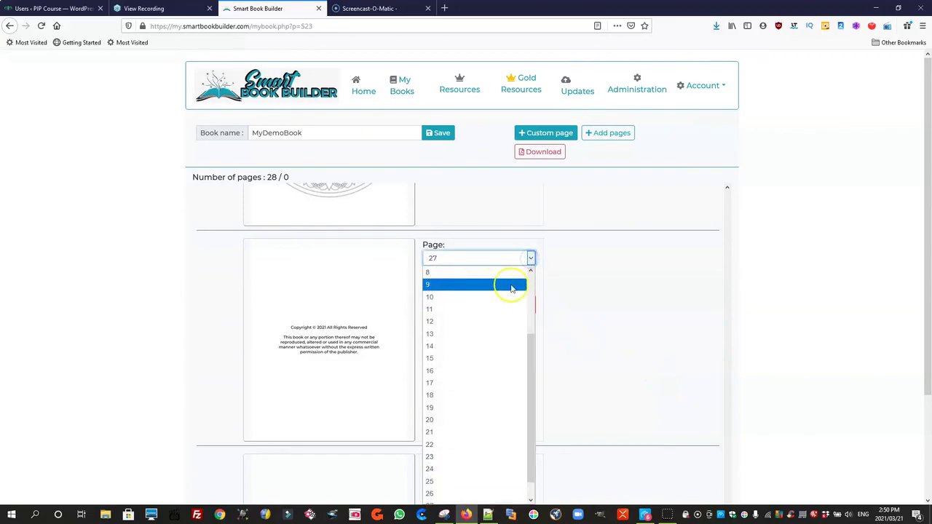
pyautogui.moveTo(527, 346); pyautogui.dragTo(522, 263)
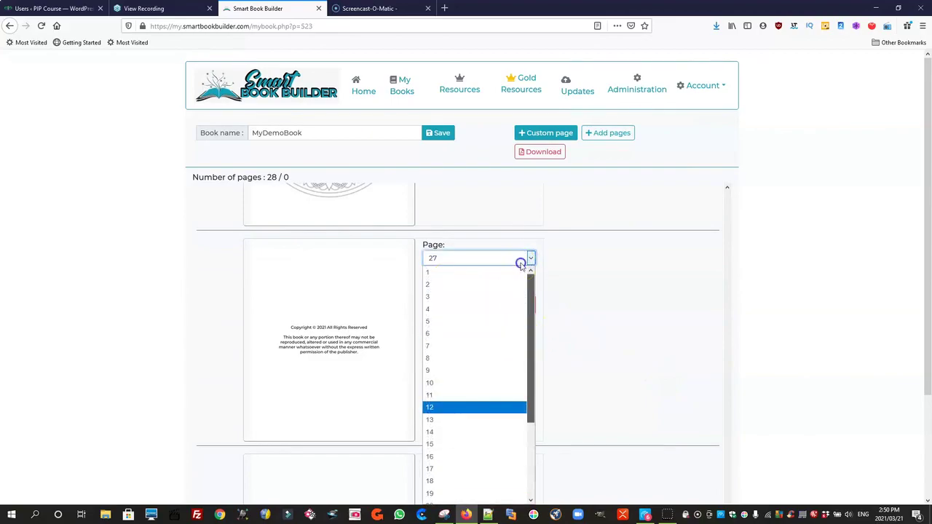
pyautogui.click(433, 284)
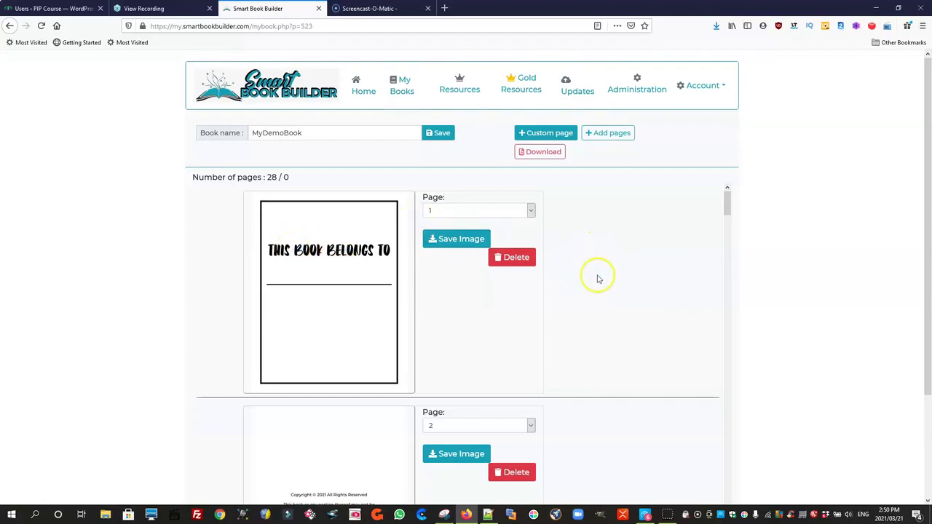
# Look through the book's pages from the Copyright page to the closing "Thank You for Your Support!" page, and return to page 1.
pyautogui.scroll(-3, 660, 281)
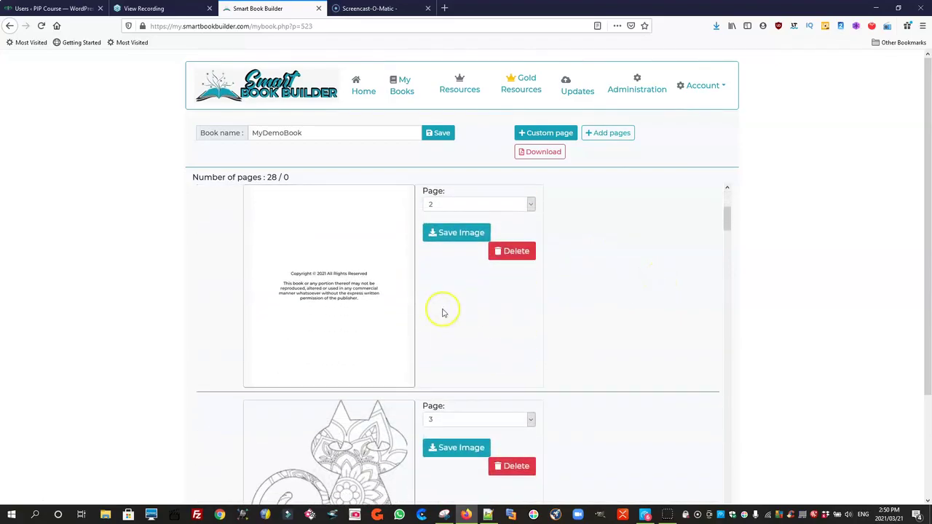
pyautogui.scroll(-9, 588, 312)
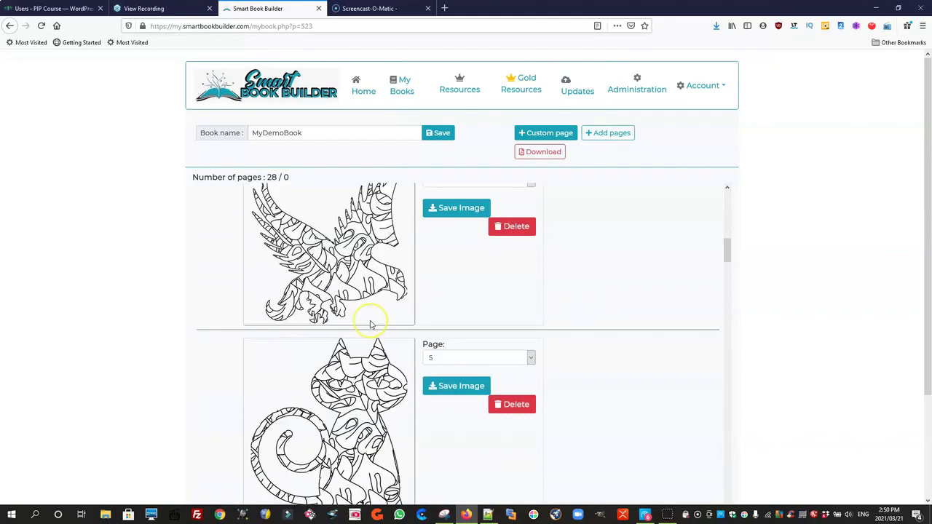
pyautogui.scroll(-15, 372, 325)
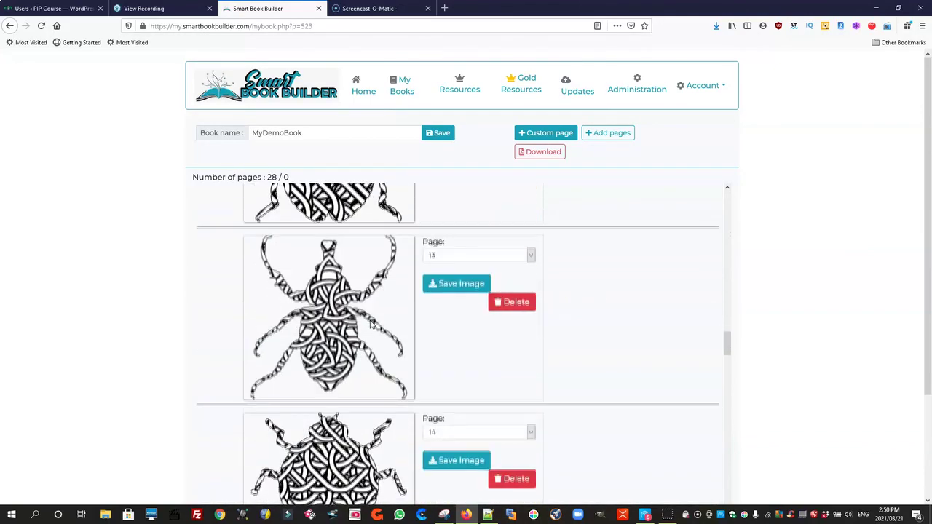
pyautogui.scroll(-6, 370, 326)
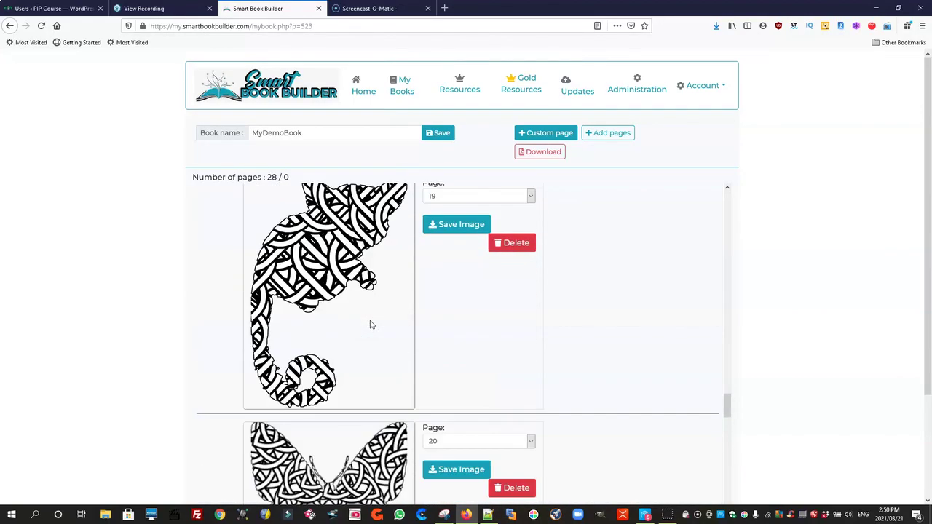
pyautogui.scroll(-3, 370, 324)
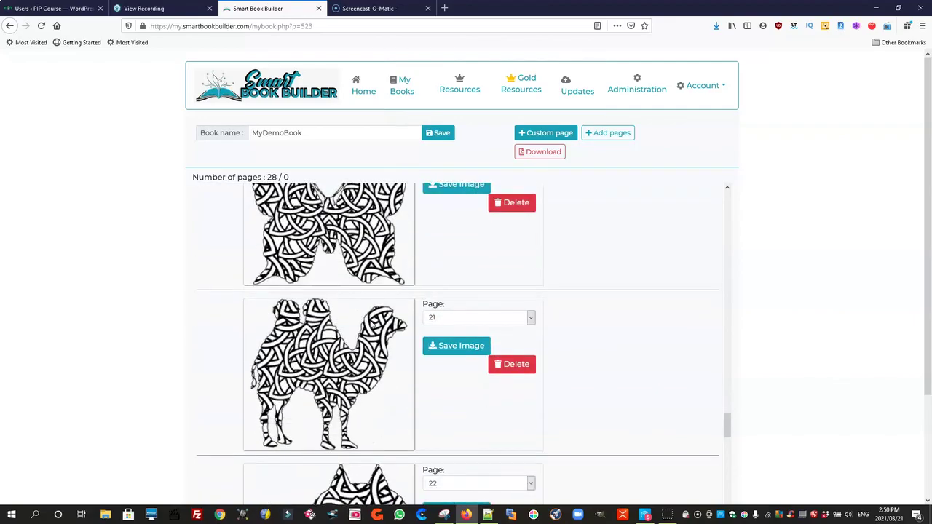
pyautogui.scroll(-2, 370, 324)
pyautogui.scroll(-4, 624, 333)
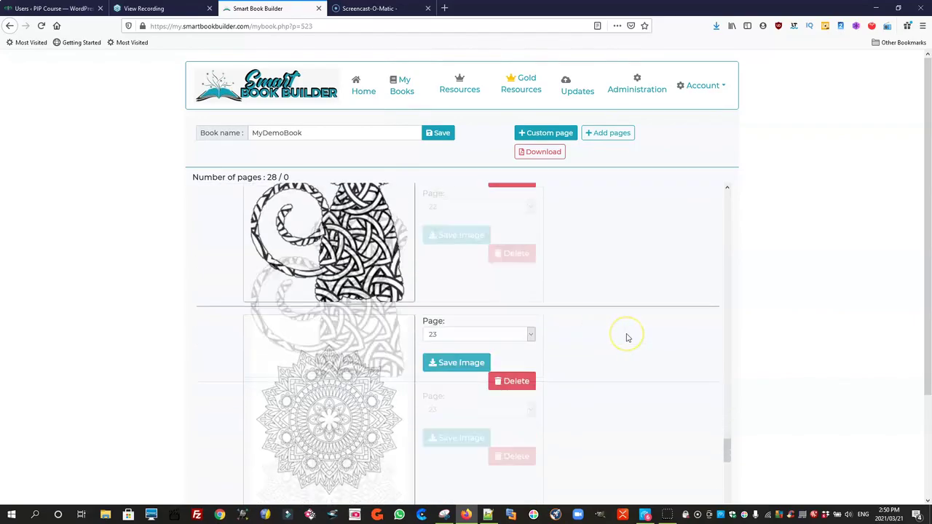
pyautogui.scroll(-3, 626, 336)
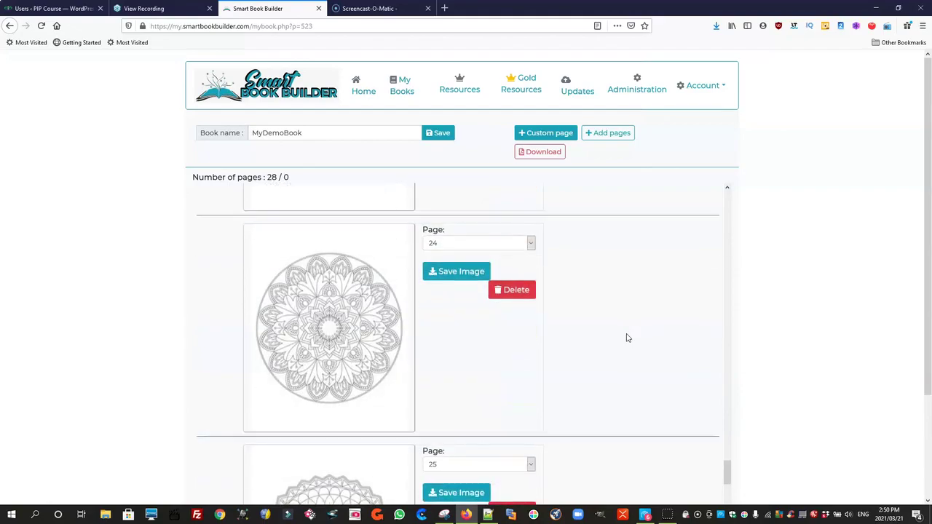
pyautogui.scroll(-5, 616, 320)
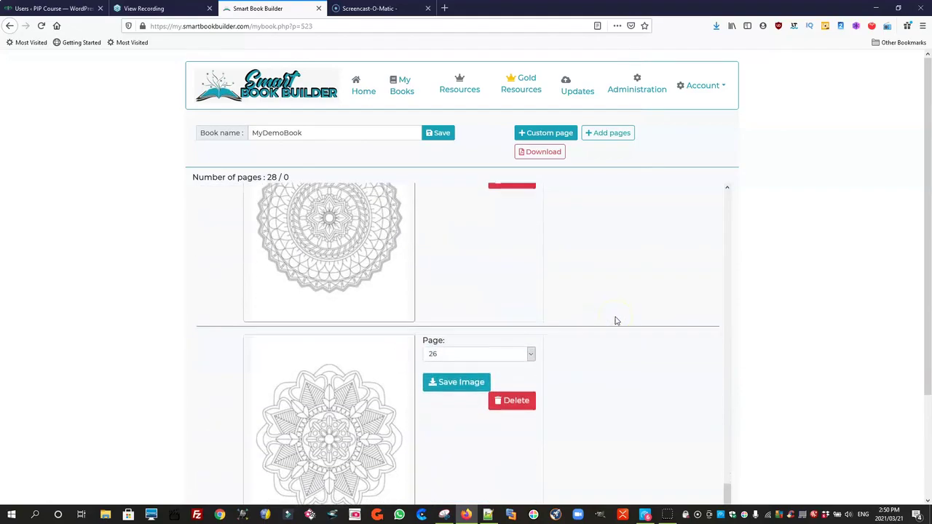
pyautogui.click(514, 238)
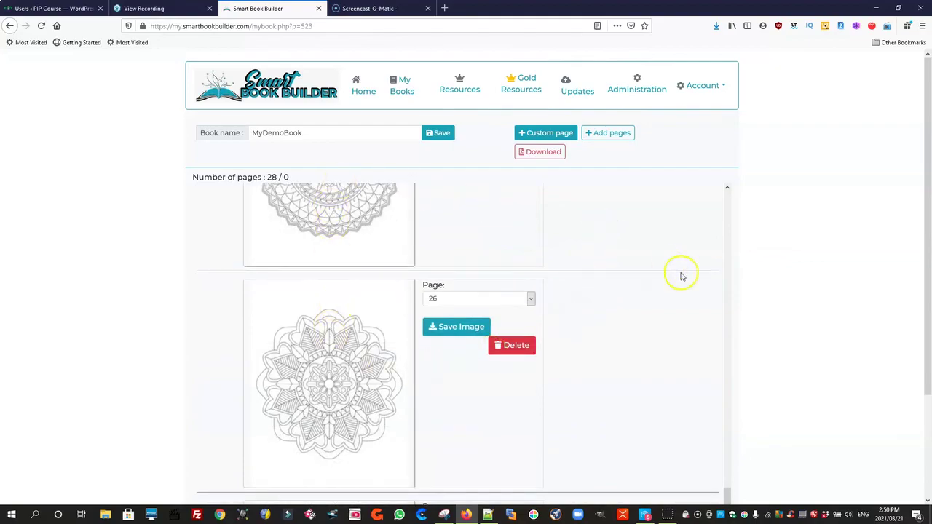
pyautogui.scroll(4, 655, 350)
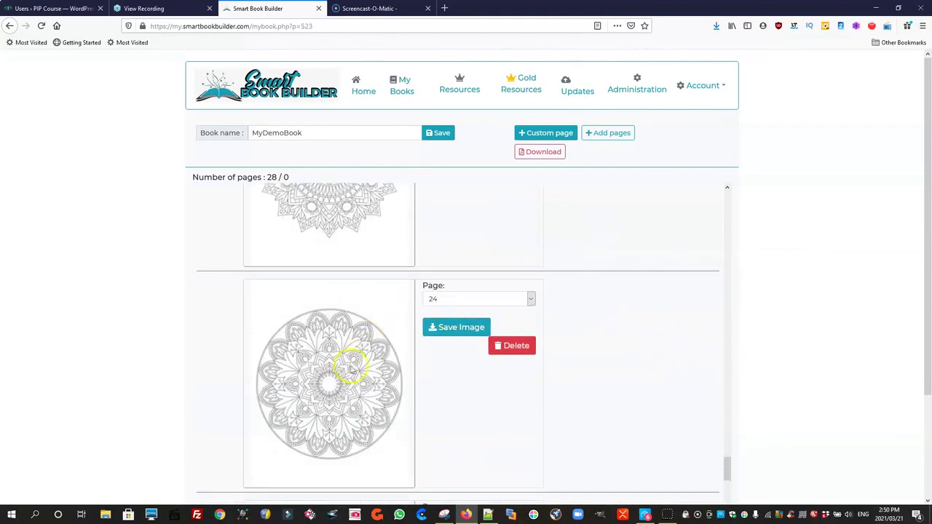
pyautogui.scroll(-4, 342, 328)
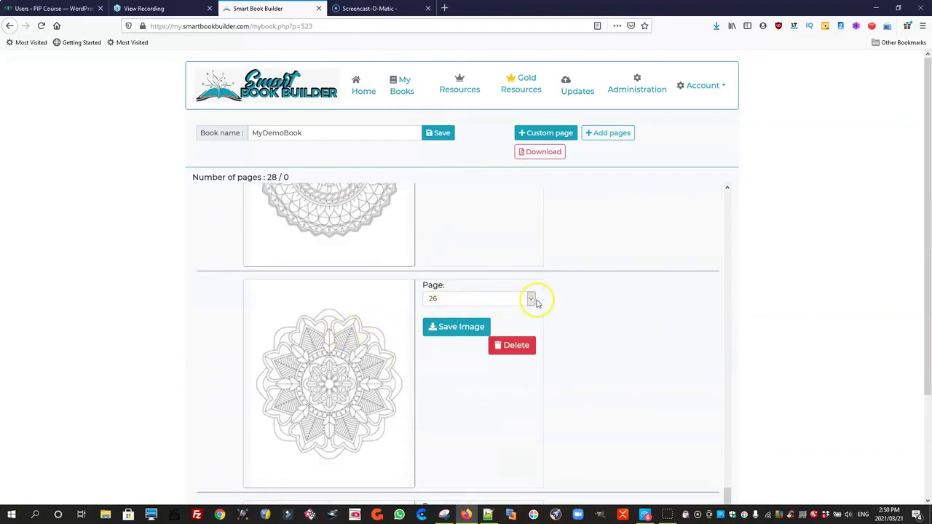
pyautogui.scroll(-2, 344, 336)
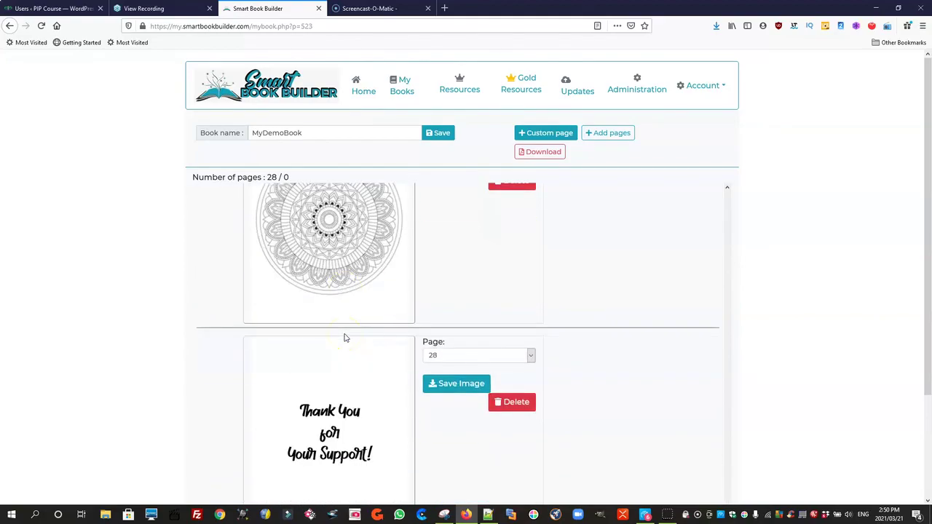
pyautogui.scroll(4, 344, 336)
pyautogui.click(635, 329)
pyautogui.scroll(12, 633, 340)
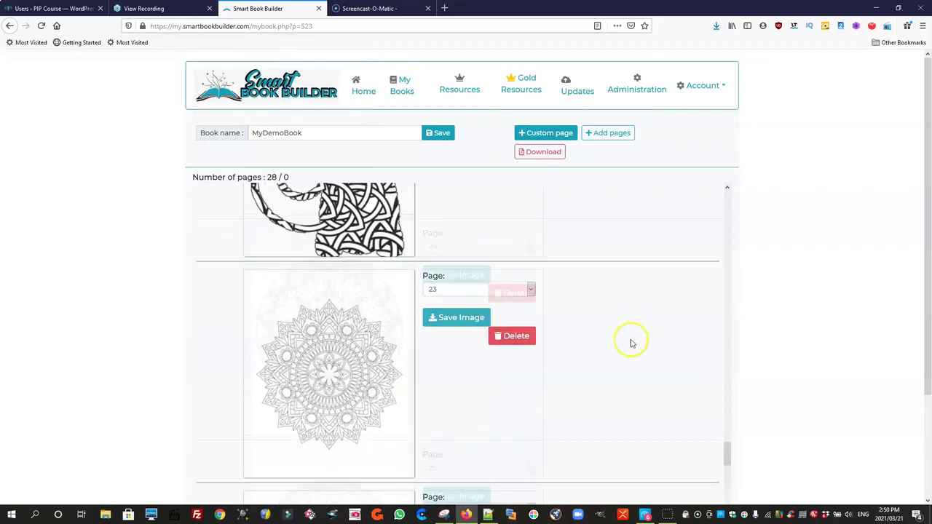
pyautogui.scroll(20, 632, 343)
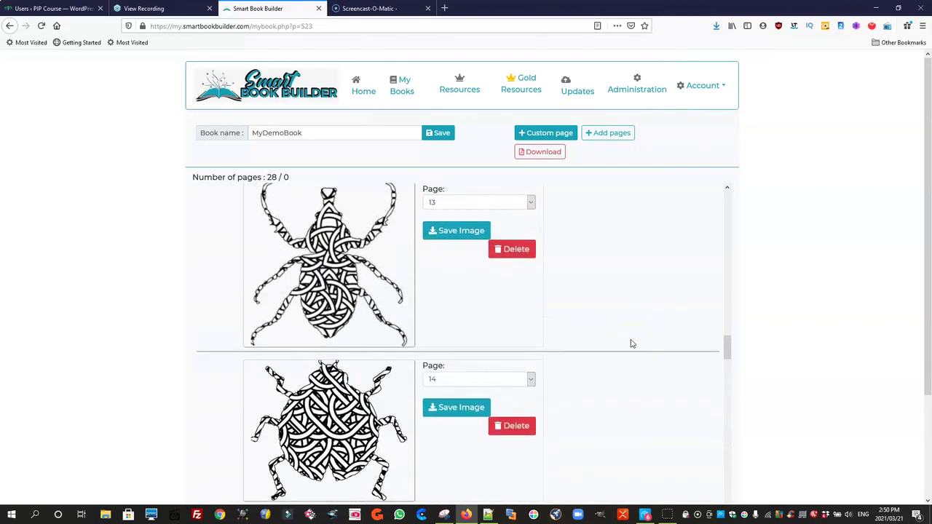
pyautogui.scroll(10, 632, 343)
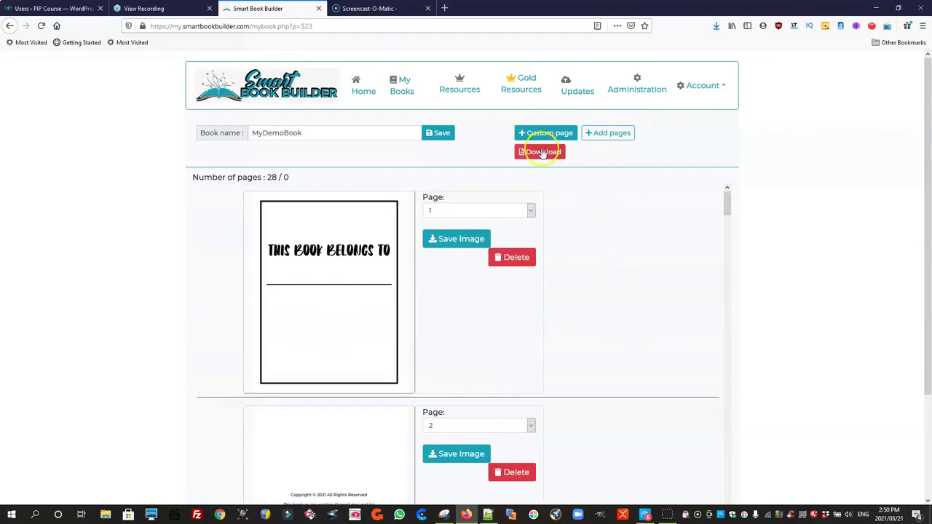
# Download the book as an 8.5" x 11" PDF without page numbers or solutions, saving it to the Desktop under the suggested file name.
pyautogui.click(541, 152)
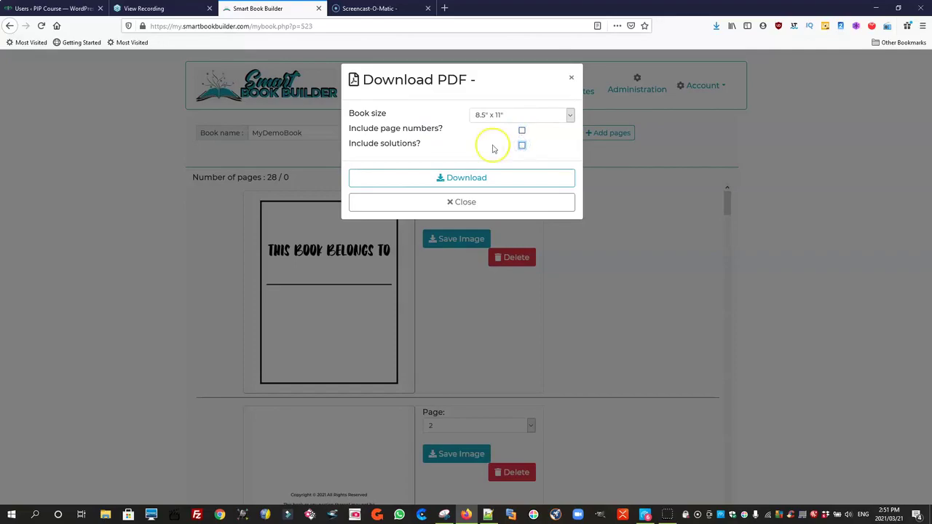
pyautogui.click(468, 177)
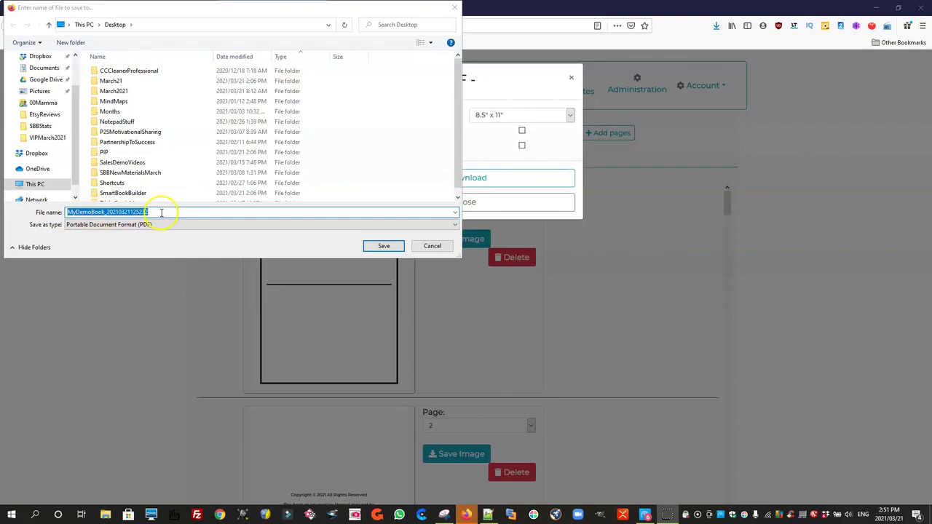
pyautogui.click(375, 247)
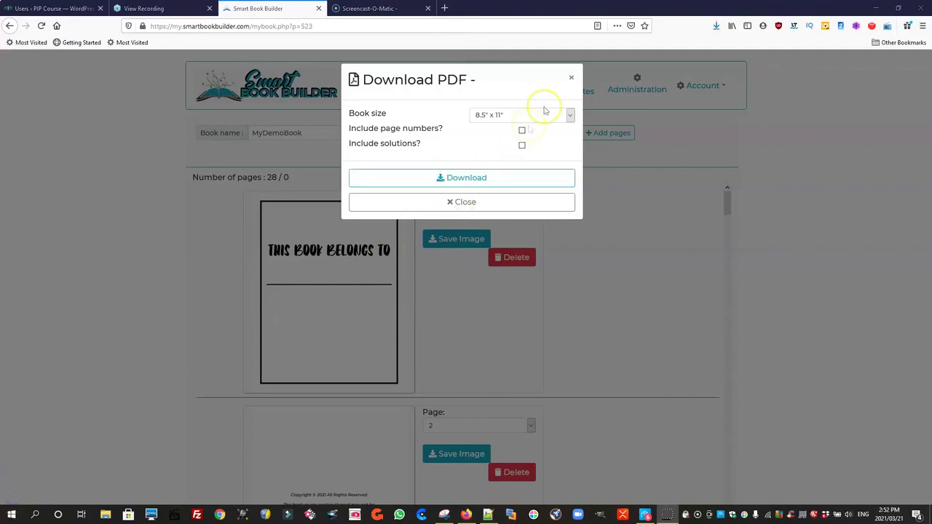
pyautogui.click(572, 78)
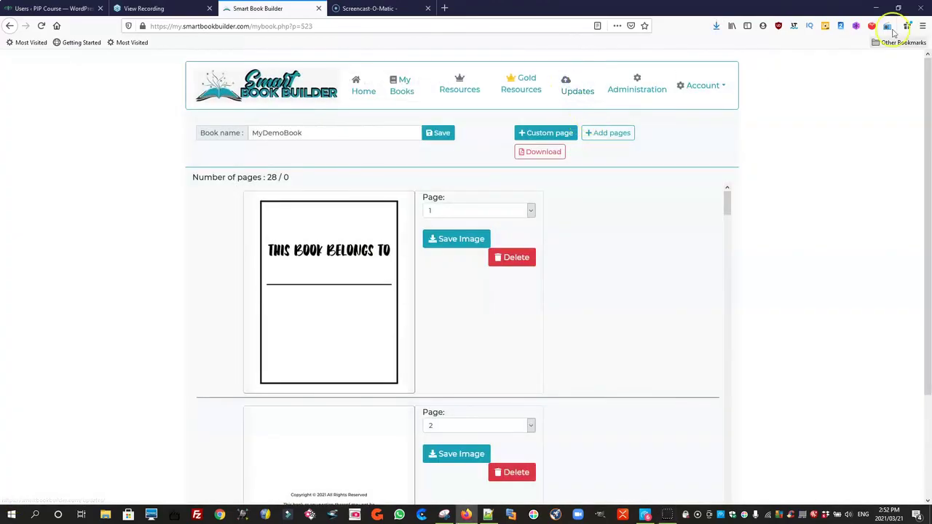
# Open the downloaded MyDemoBook PDF from the desktop in Foxit Reader and look through its pages to the closing "Thank You for Your Support!" page.
pyautogui.click(877, 8)
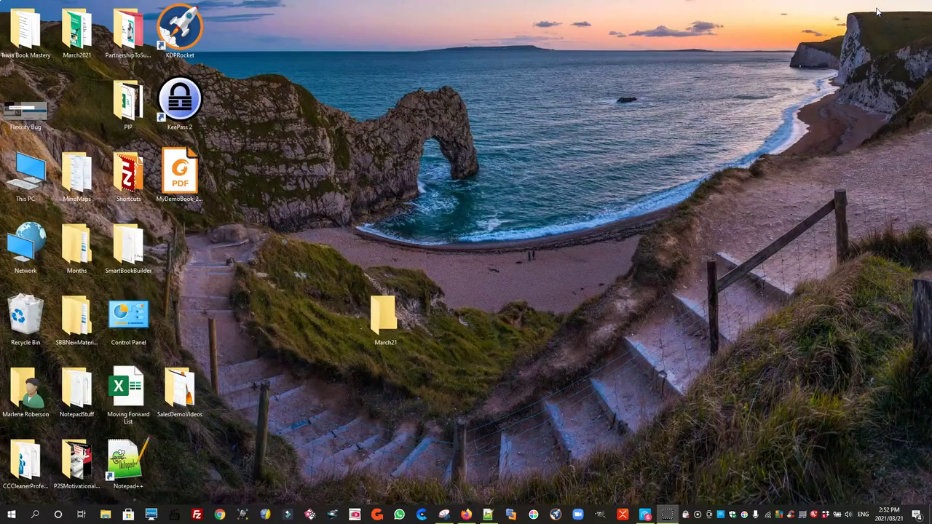
pyautogui.click(169, 176)
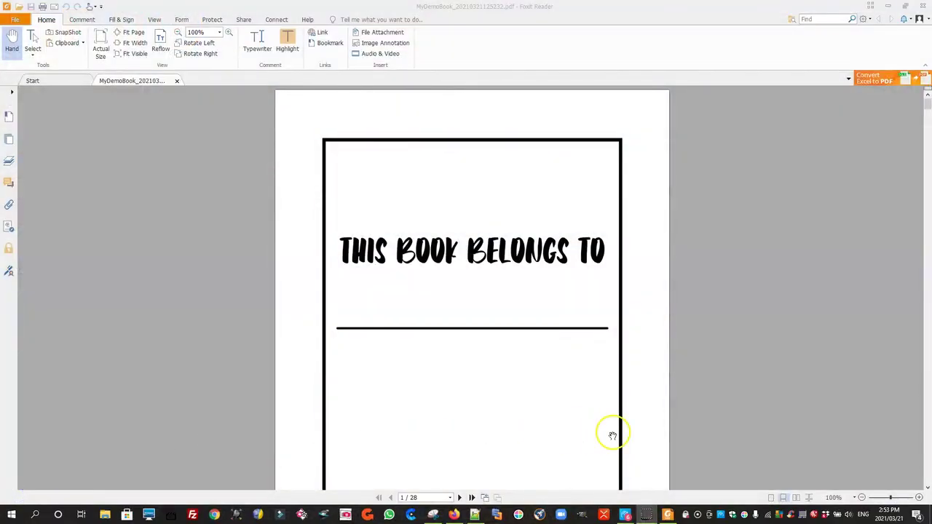
pyautogui.scroll(-1, 765, 418)
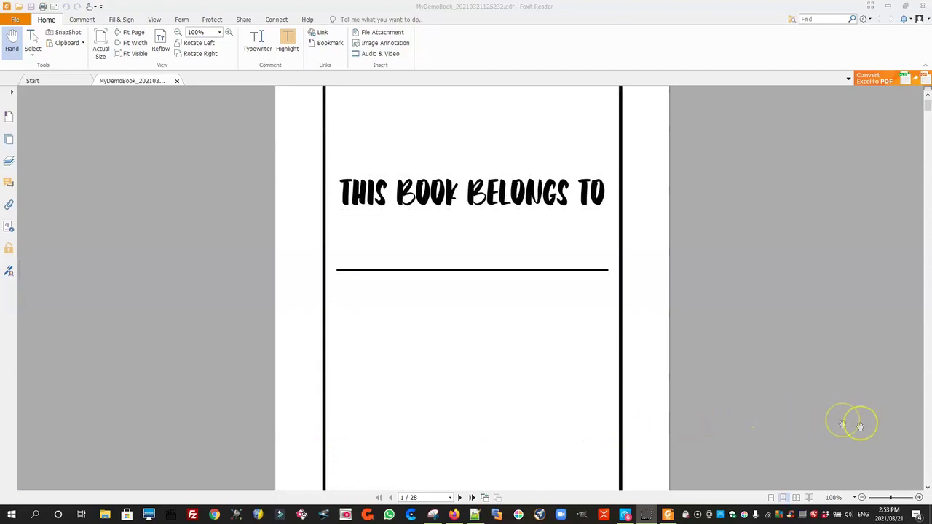
pyautogui.scroll(-1, 748, 401)
pyautogui.scroll(-4, 903, 448)
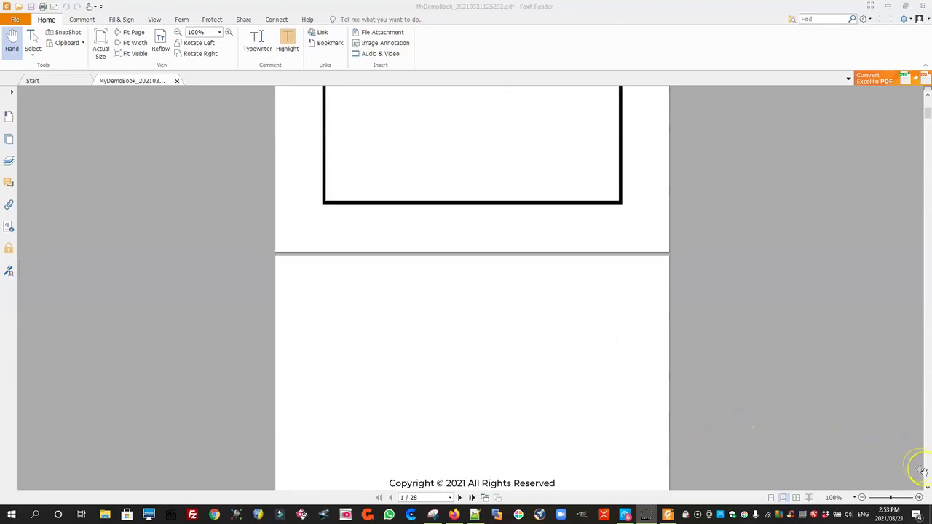
pyautogui.click(927, 484)
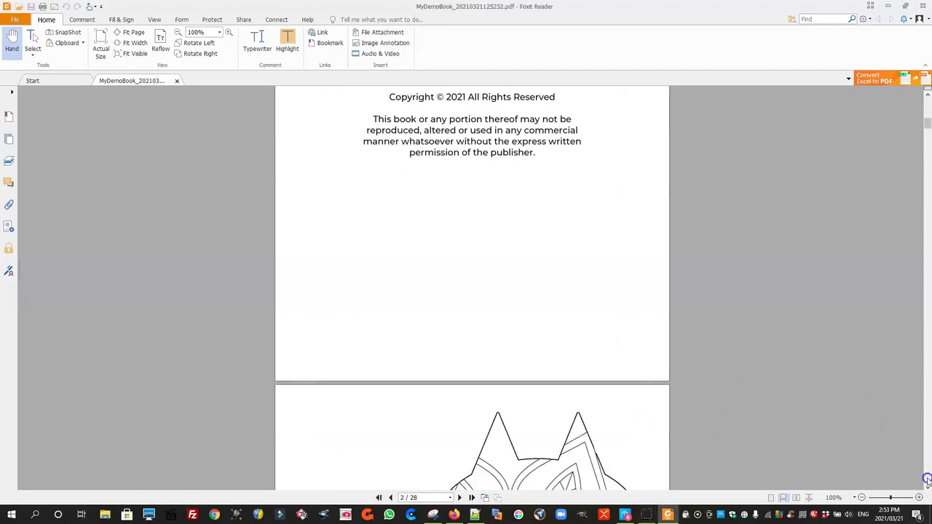
pyautogui.moveTo(927, 481); pyautogui.dragTo(927, 478)
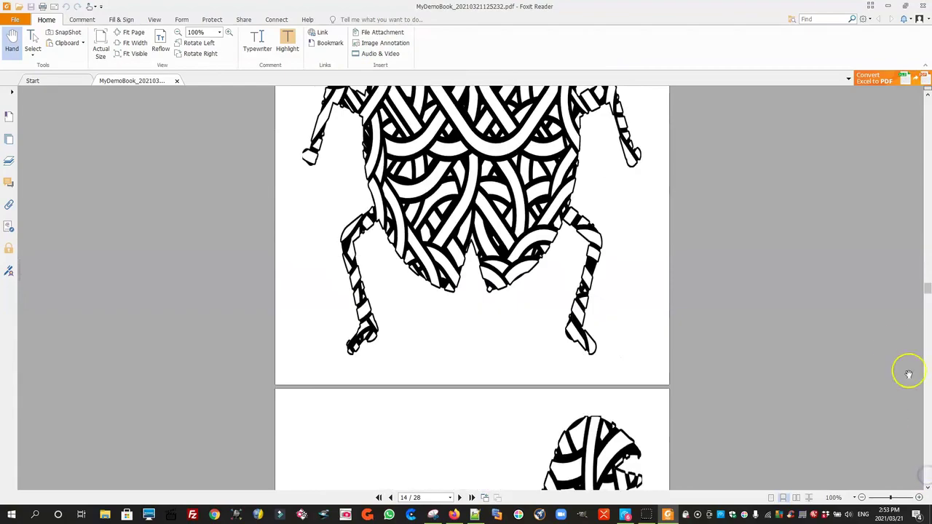
pyautogui.moveTo(927, 290); pyautogui.dragTo(927, 484)
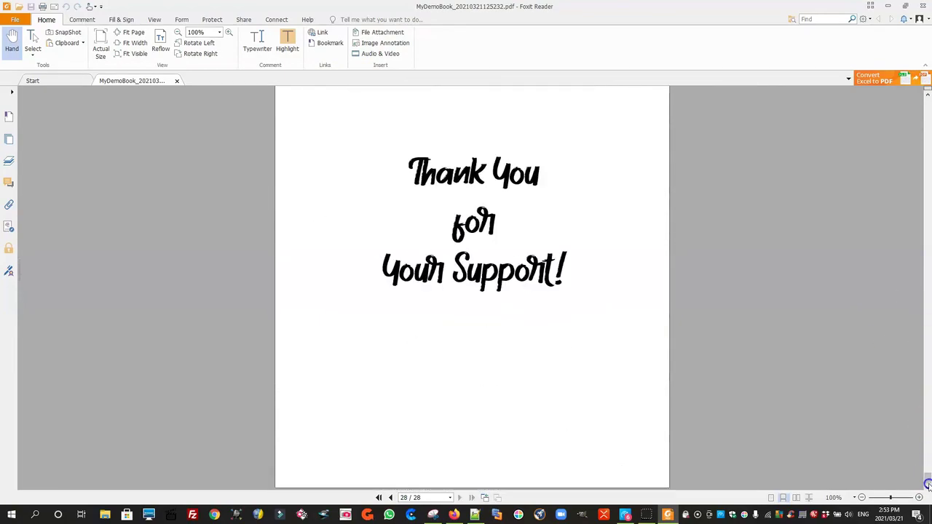
# Look back through the PDF's coloring pages to the first page and close the PDF reader.
pyautogui.click(927, 105)
pyautogui.moveTo(927, 106); pyautogui.dragTo(928, 106)
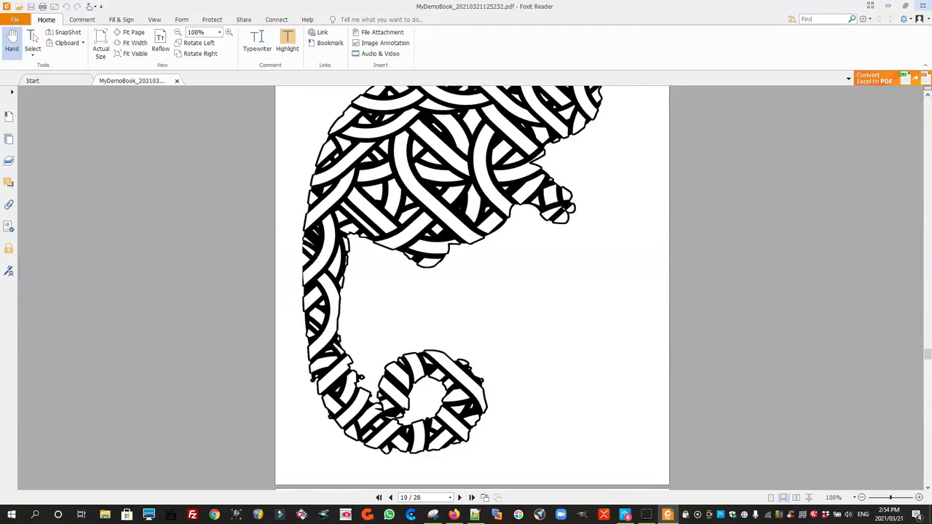
pyautogui.moveTo(927, 351); pyautogui.dragTo(927, 93)
pyautogui.click(922, 7)
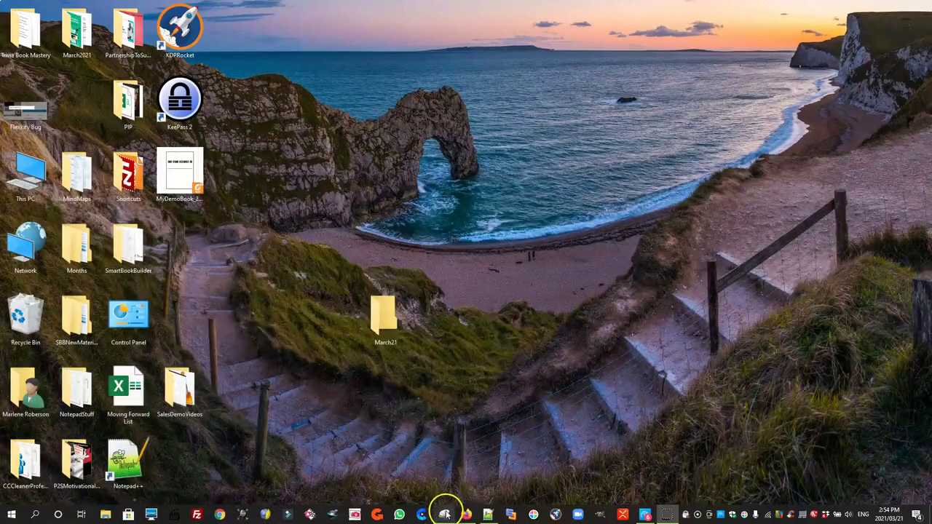
# Switch back to Smart Book Builder, look up MyDemoBook's cover template for the 8.5 x 11.0 book size, and close the template dialog.
pyautogui.click(464, 514)
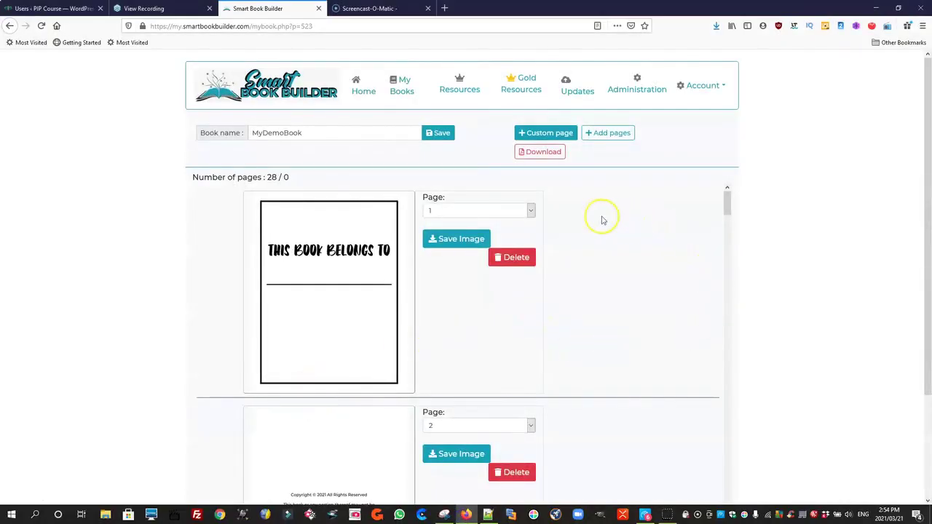
pyautogui.click(399, 86)
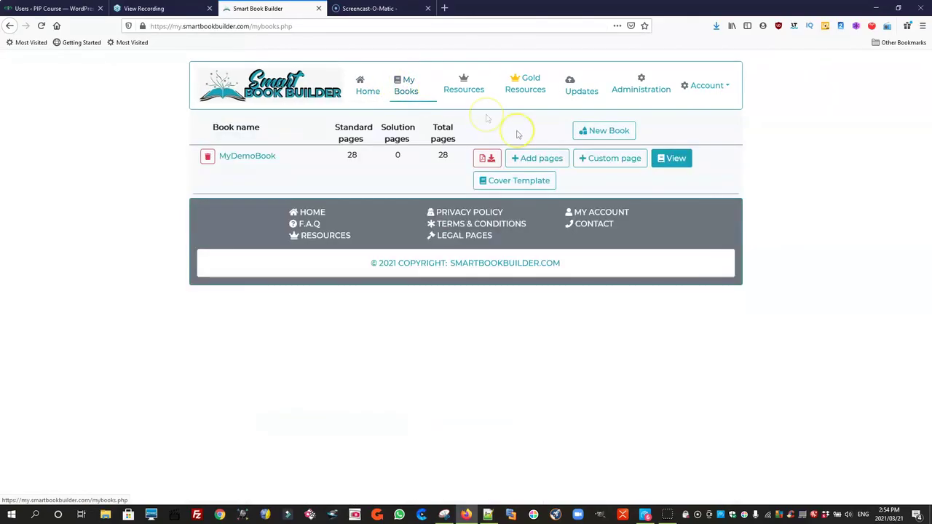
pyautogui.click(508, 183)
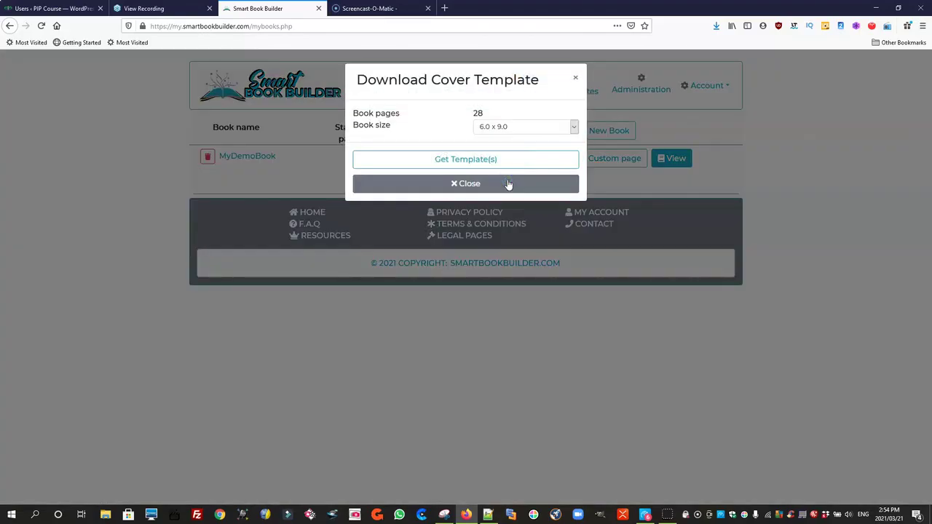
pyautogui.click(574, 127)
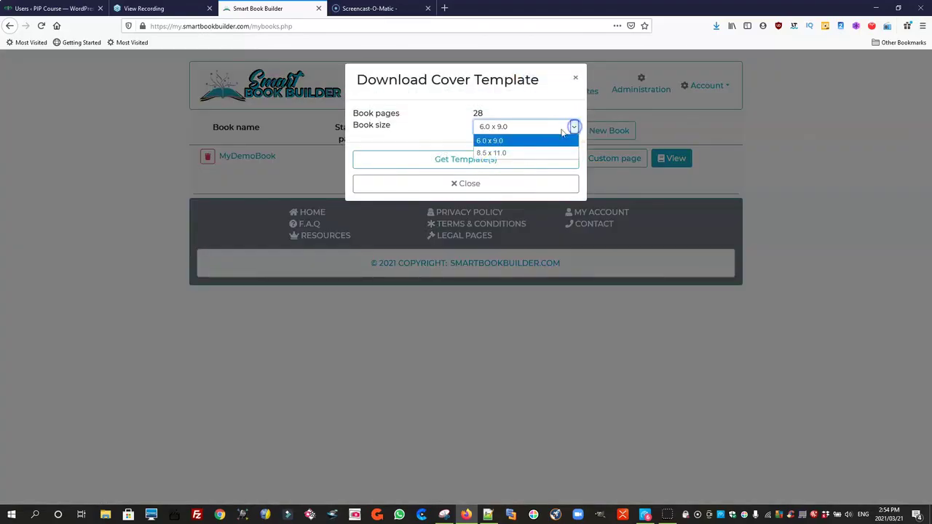
pyautogui.click(499, 152)
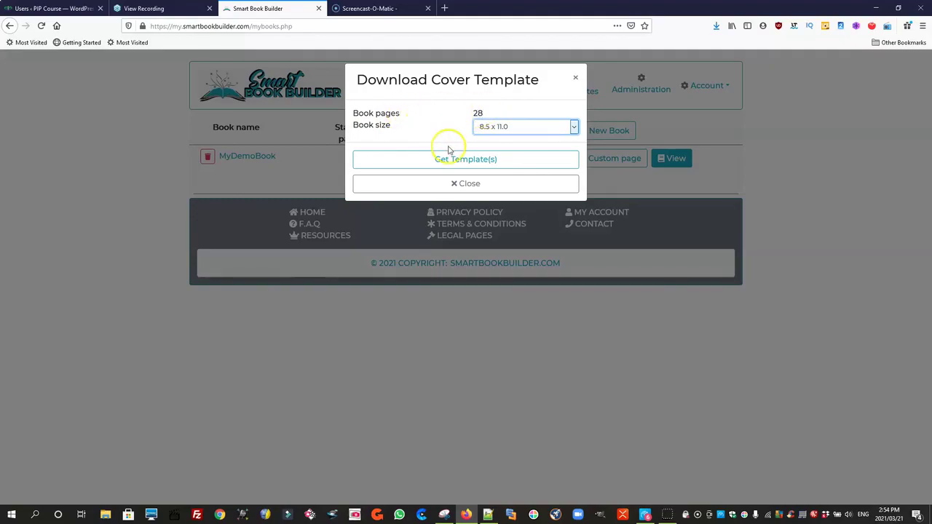
pyautogui.click(465, 161)
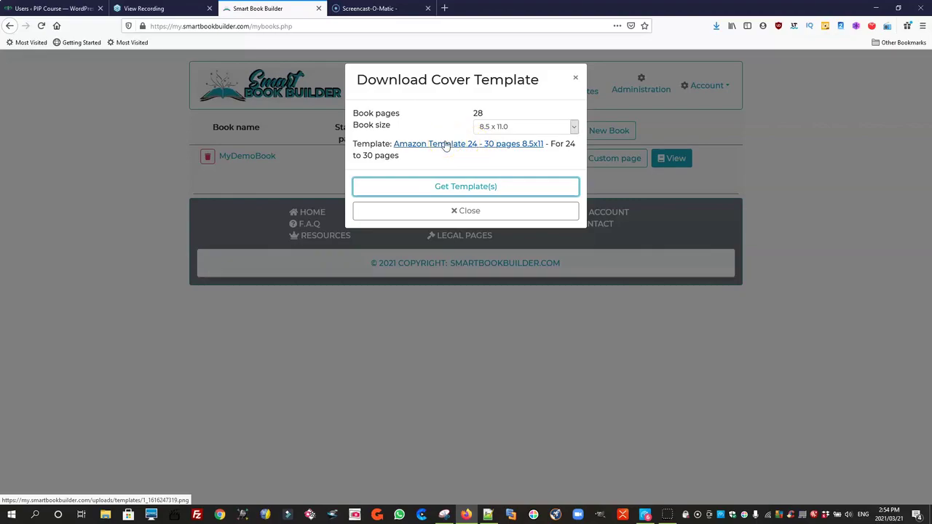
pyautogui.click(467, 210)
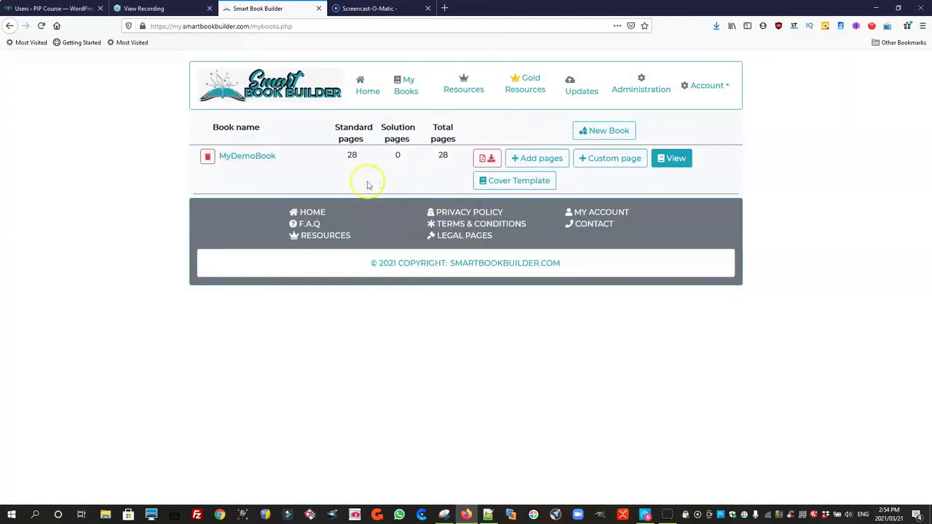